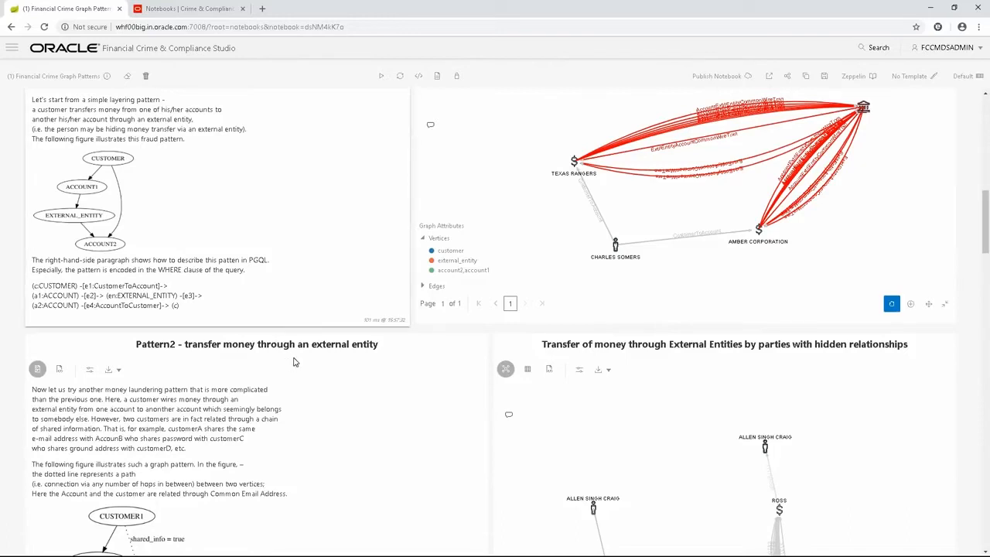
# - Review the notebook's example patterns: external-entity transfers, shortest path, high-risk accounts with alerts, and multiple accounts depositing to one external entity
pyautogui.scroll(-1, 293, 361)
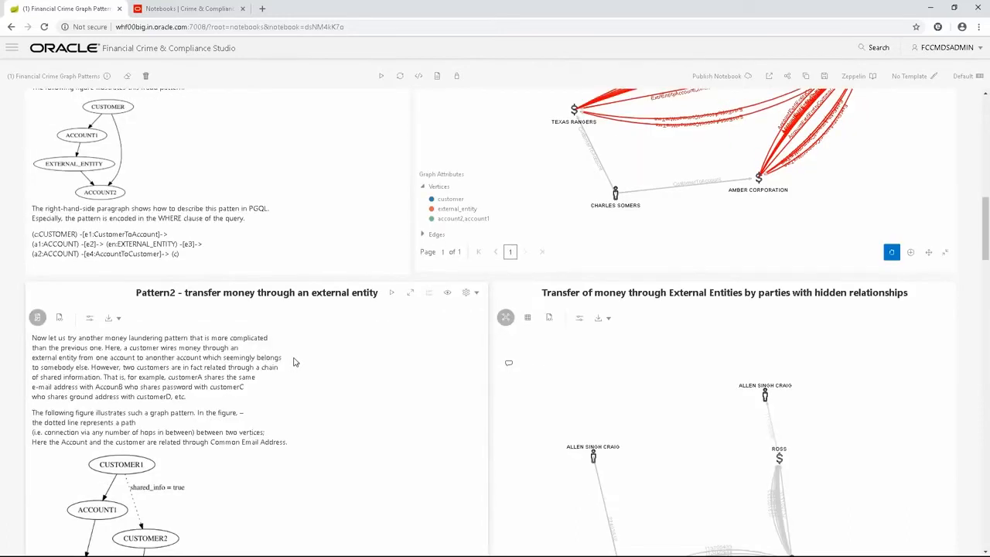
pyautogui.scroll(-1, 293, 361)
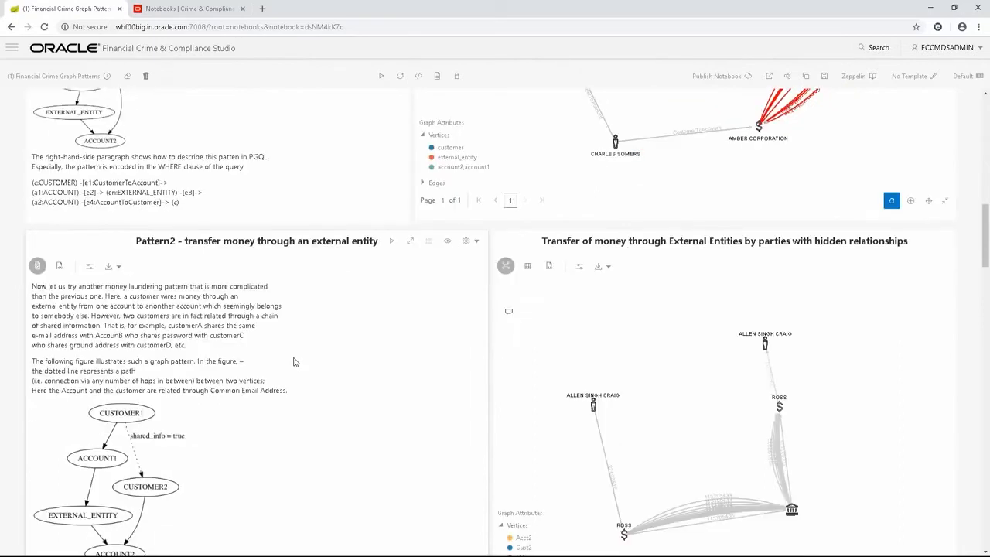
pyautogui.scroll(-2, 175, 416)
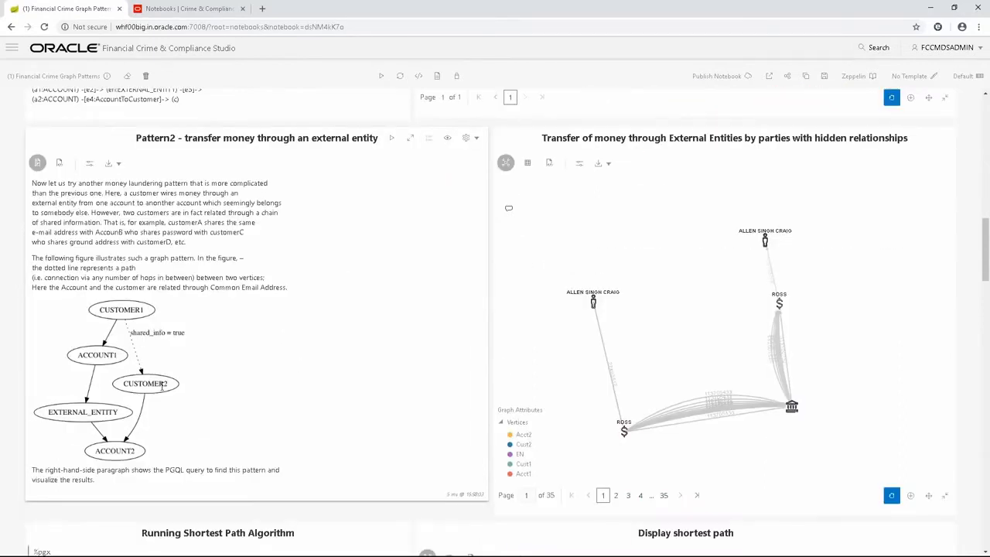
pyautogui.scroll(-1, 161, 364)
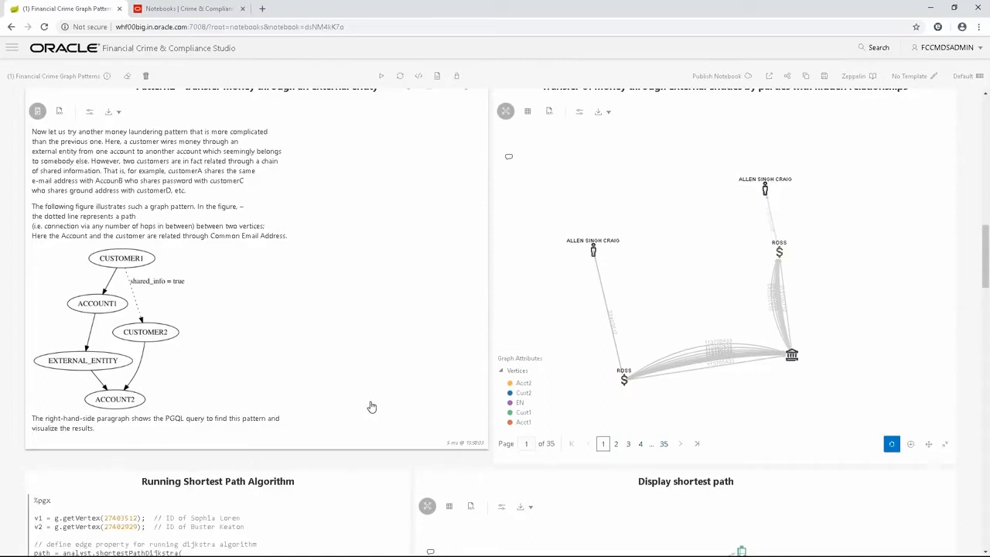
pyautogui.scroll(-2, 371, 406)
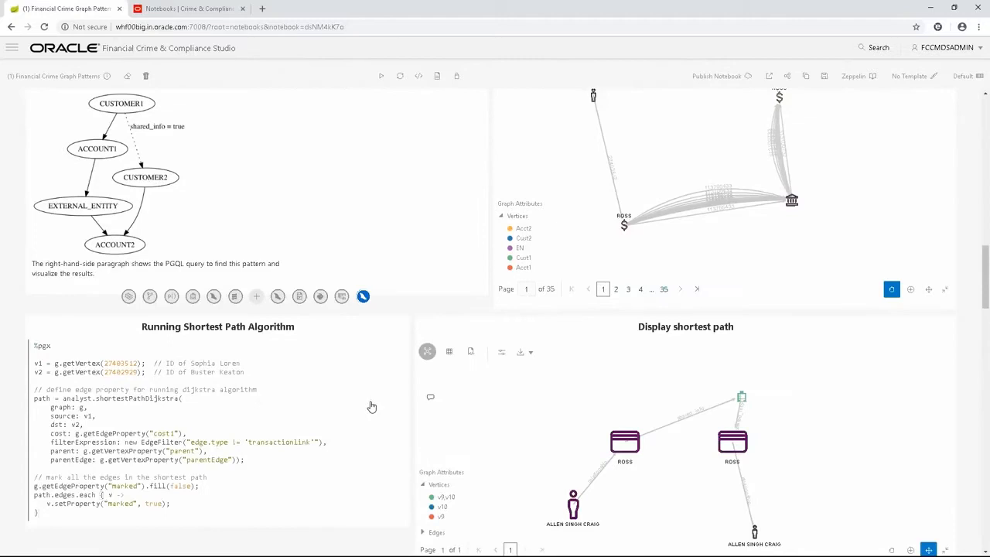
pyautogui.scroll(-1, 371, 406)
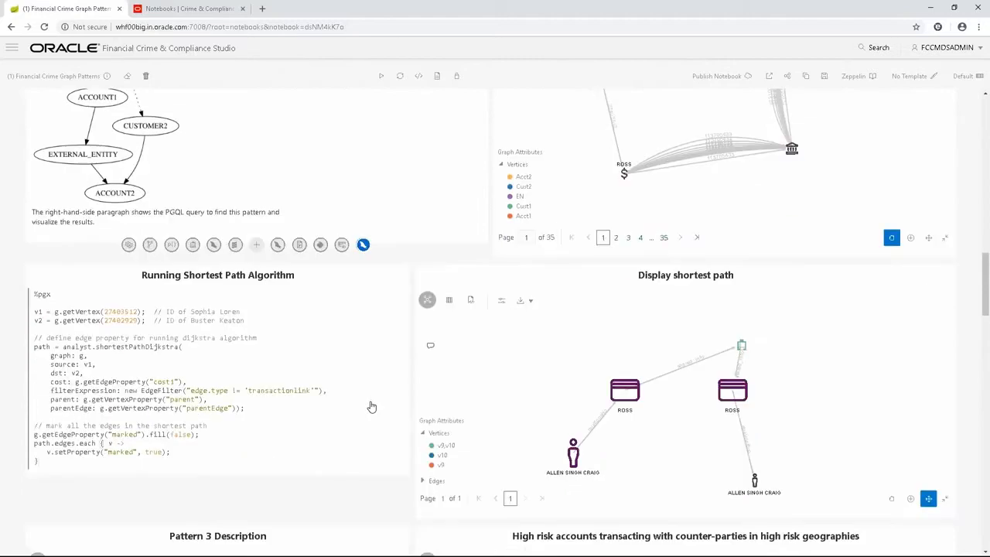
pyautogui.click(328, 368)
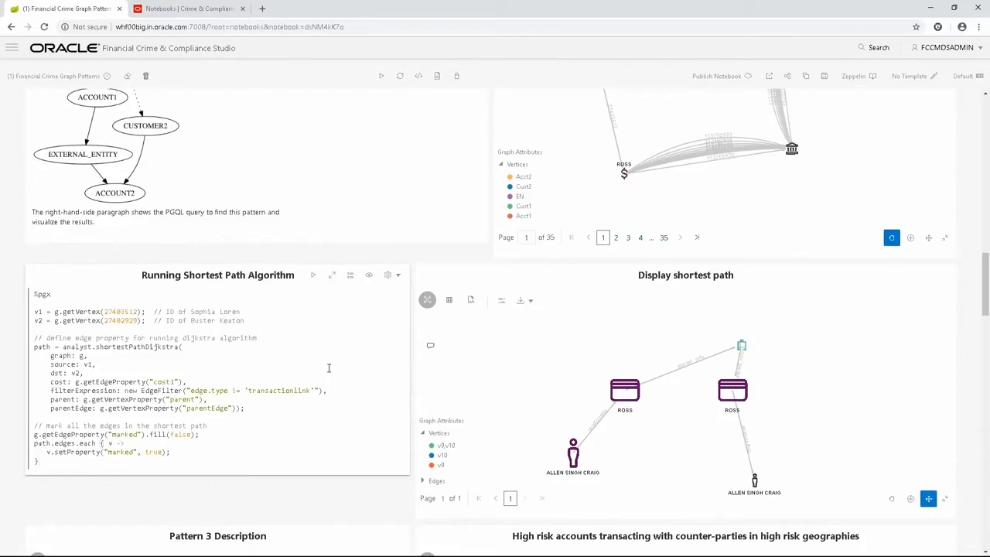
pyautogui.scroll(-1, 329, 367)
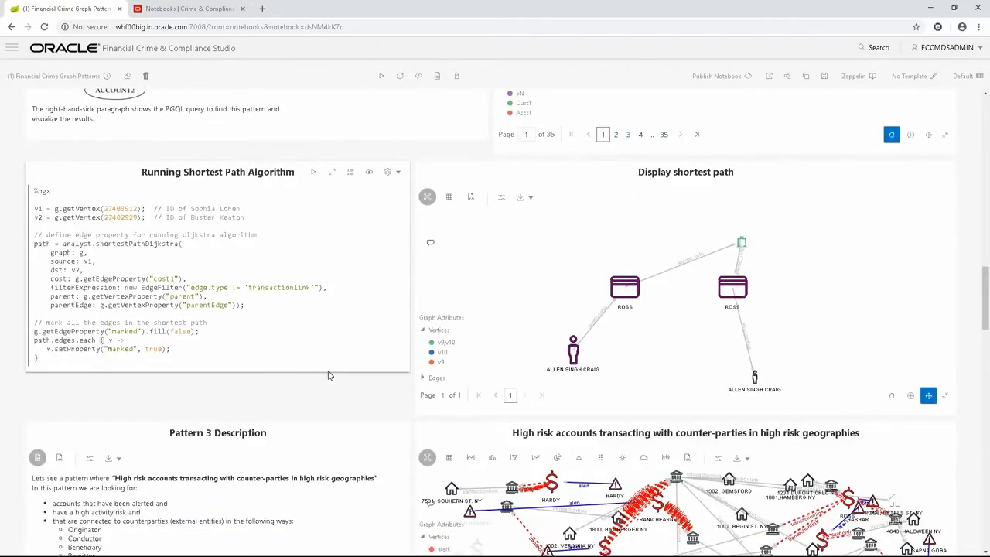
pyautogui.scroll(-1, 327, 375)
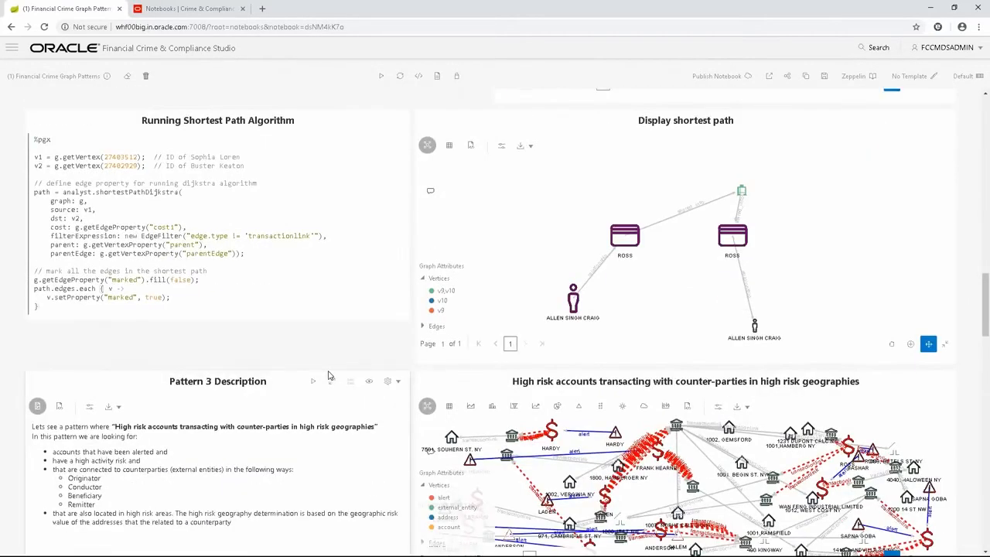
pyautogui.scroll(-2, 328, 375)
pyautogui.scroll(-2, 328, 375)
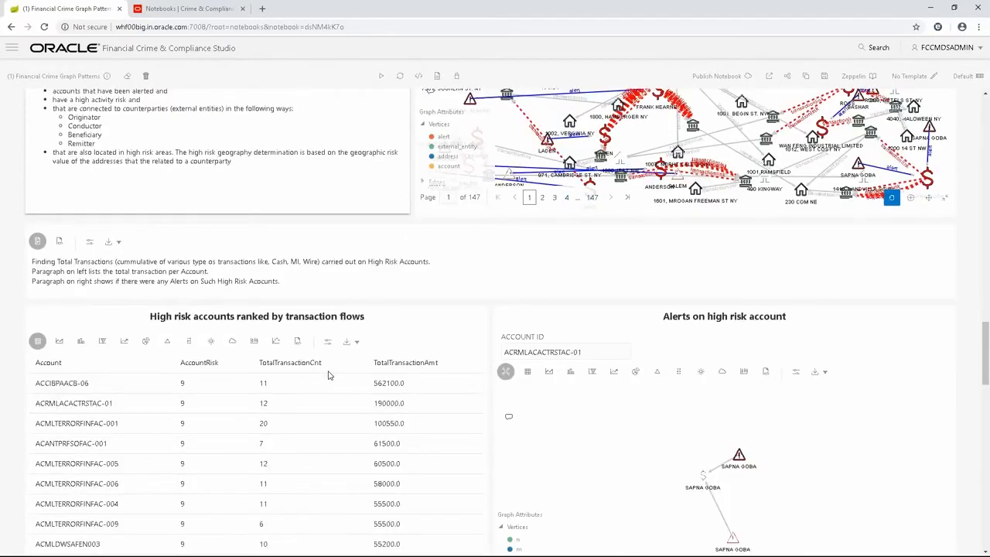
pyautogui.scroll(-1, 328, 375)
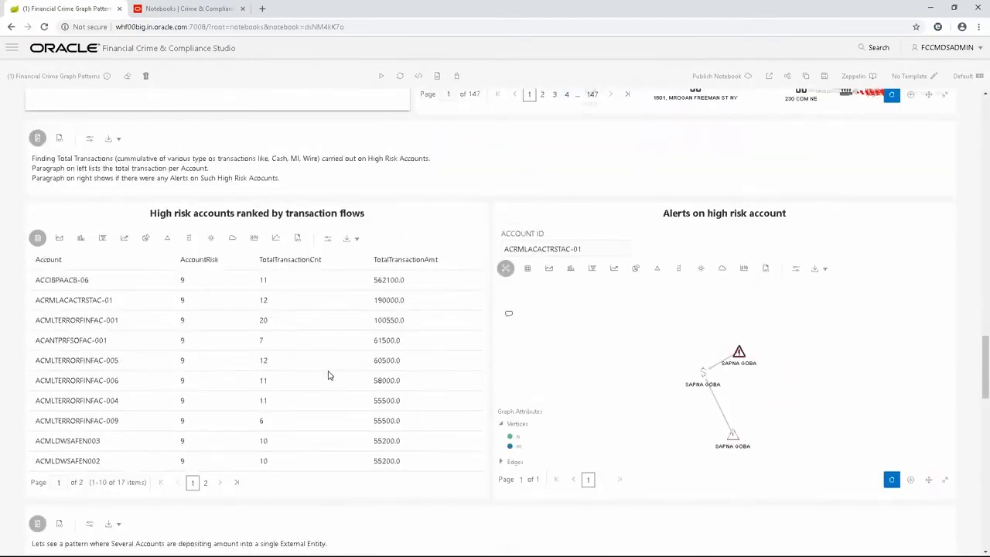
pyautogui.scroll(-1, 328, 375)
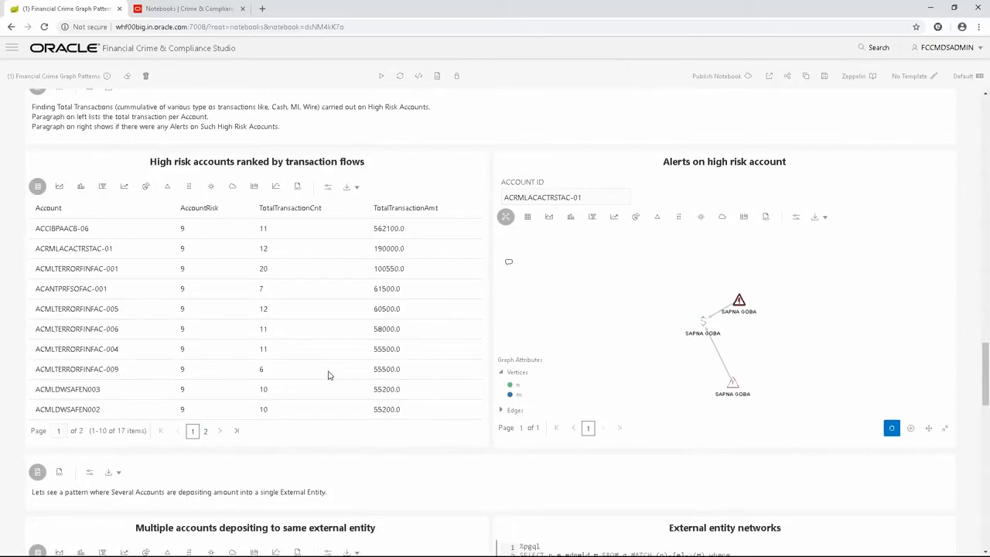
pyautogui.scroll(-1, 328, 375)
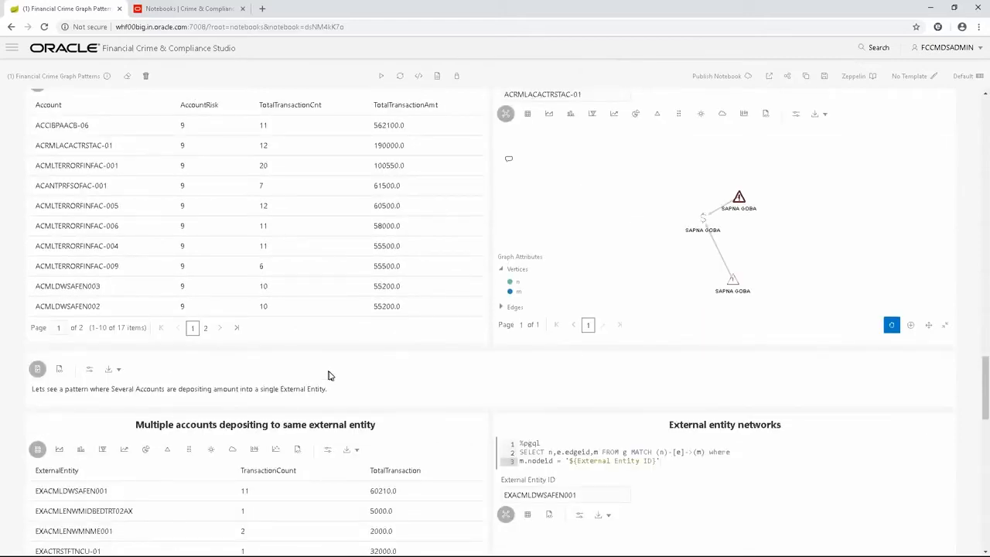
pyautogui.scroll(-4, 328, 375)
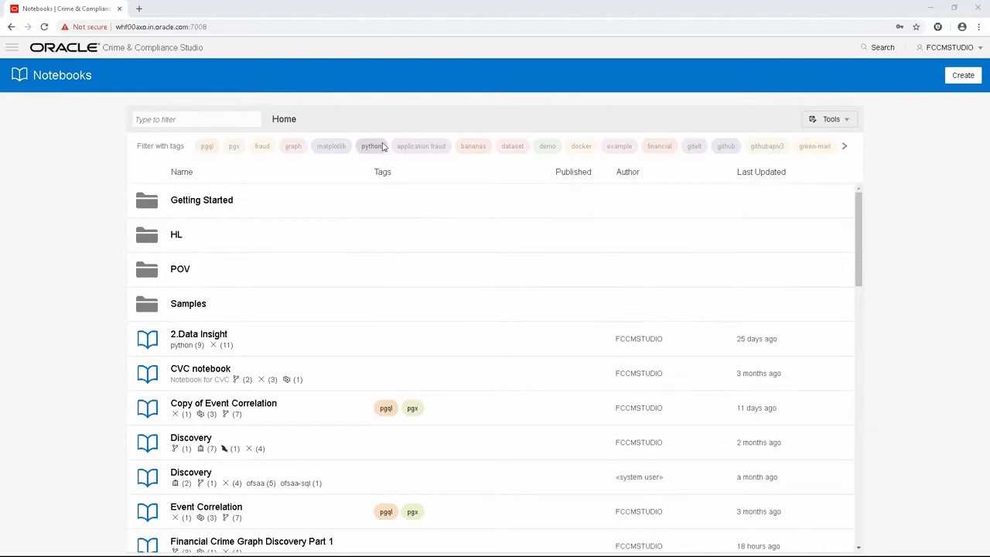
# - Start a new notebook and name it "Financial Crime Graph Patterns Part 1"
pyautogui.click(962, 75)
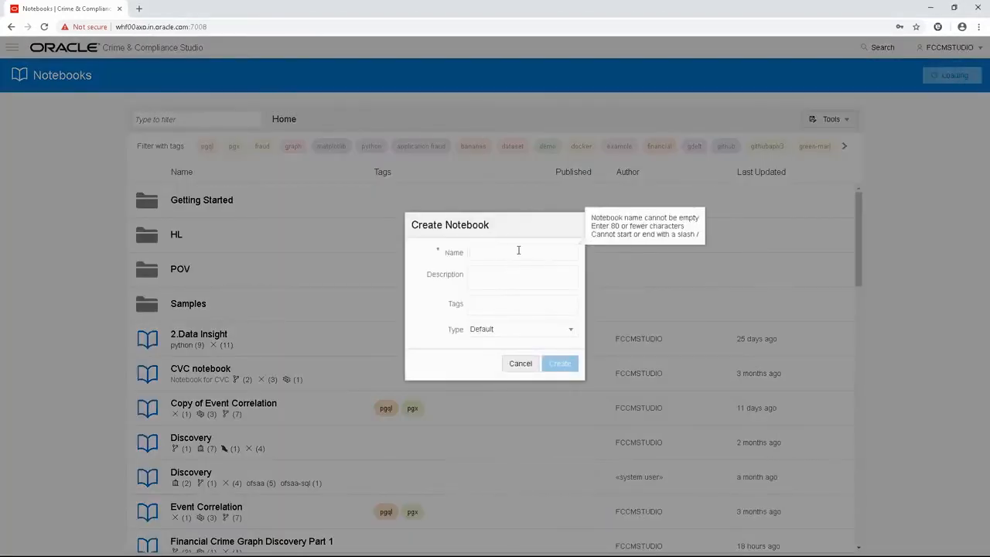
pyautogui.write('Fian')
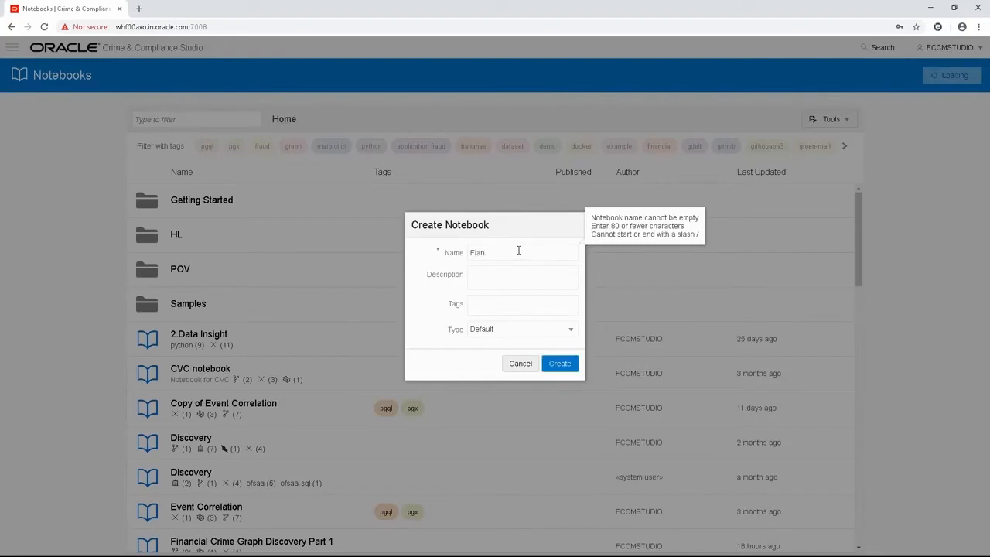
pyautogui.write('cnancial')
pyautogui.write(' Crime Gr')
pyautogui.write('aph Patterns')
pyautogui.write(' Part 1')
# - Add the tag "discovery" and create the notebook with the Default type
pyautogui.click(513, 333)
pyautogui.click(515, 306)
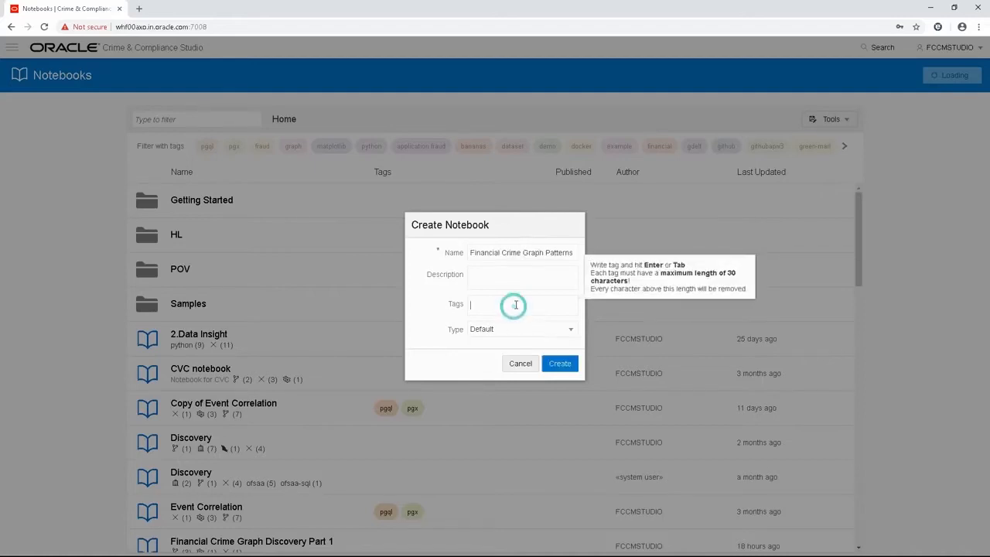
pyautogui.write('discovery')
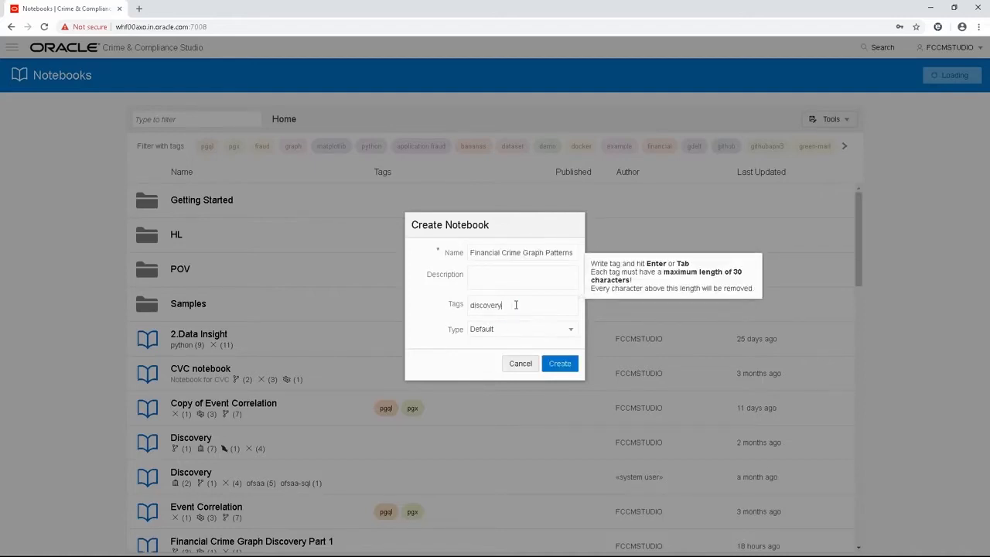
pyautogui.press('Return')
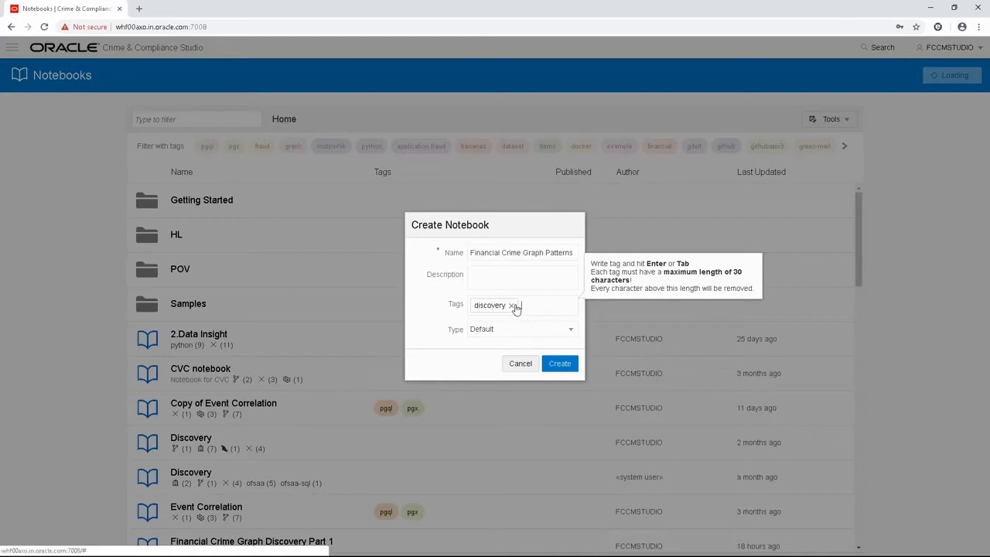
pyautogui.click(573, 366)
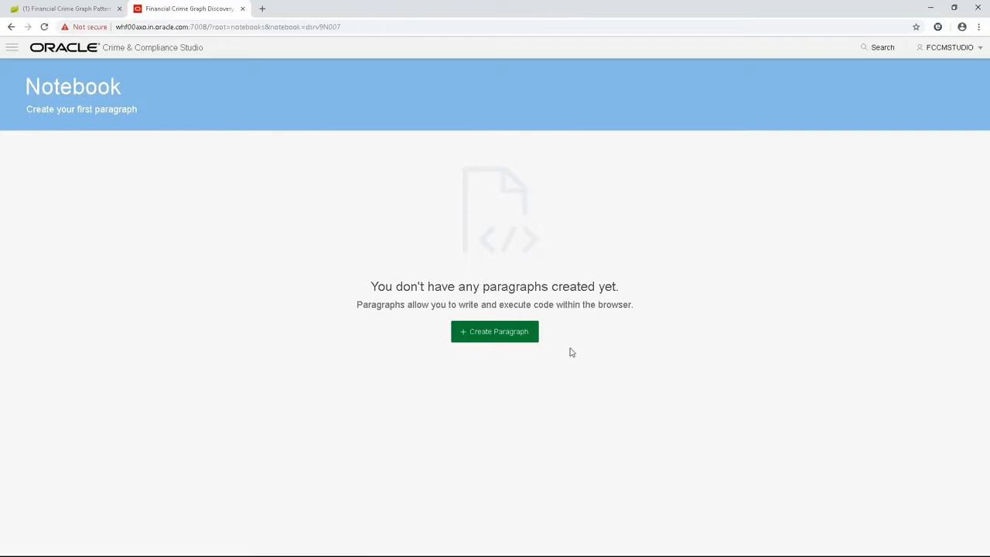
# - Create the first paragraph with the %pgx code g = session.readGraphWithProperties(FCCGlobalGraph,false,'g5') and run it
pyautogui.click(494, 338)
pyautogui.click(387, 120)
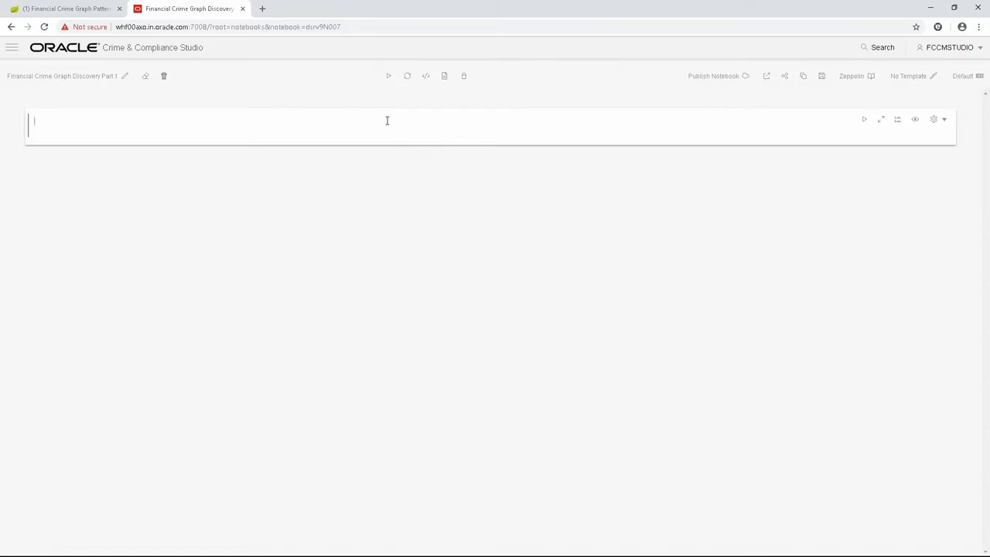
pyautogui.write('%pgx')
pyautogui.write('e')
pyautogui.write(' = sess')
pyautogui.write('ion.readGraph')
pyautogui.write('WithProp')
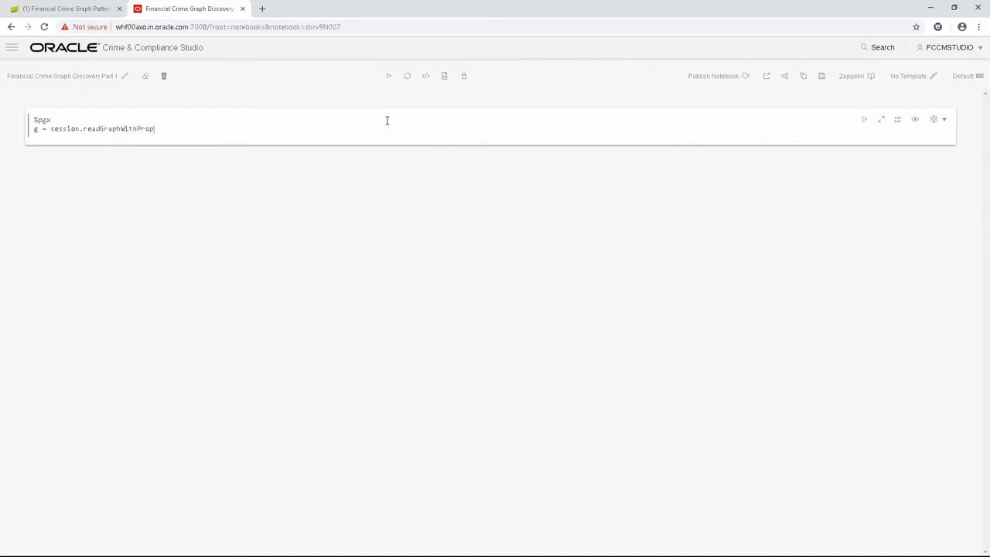
pyautogui.write("erties(FCCGlobalGraph,false,'gS')")
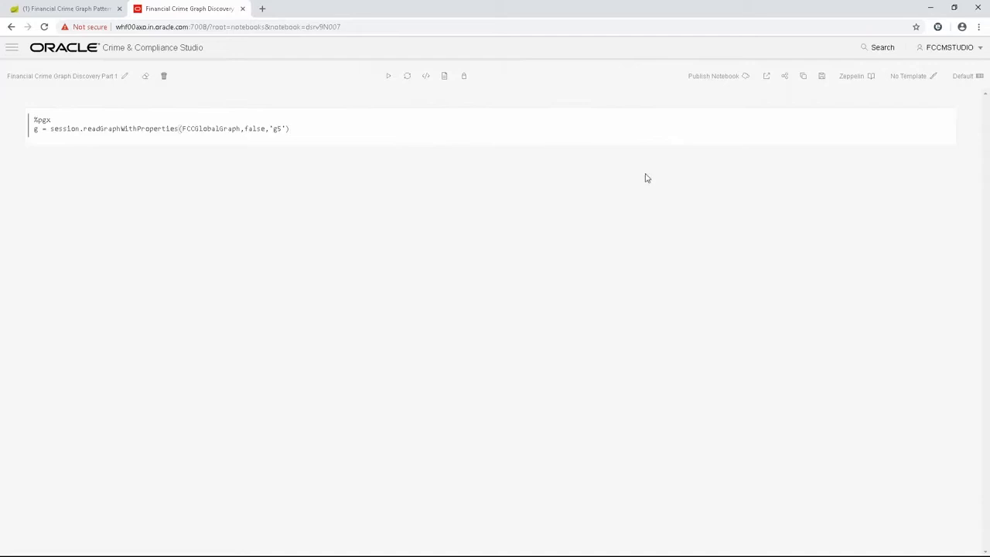
pyautogui.click(865, 119)
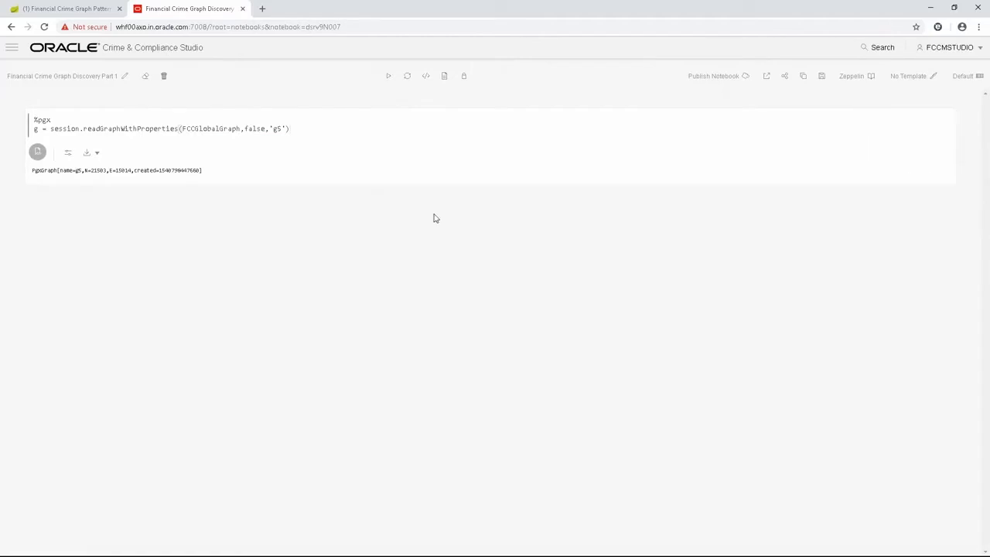
# - Add a PGQL paragraph below it with the query SELECT v.entity,v.jrsdcn,count(*),max(v.risknb) from g MATCH (v)
pyautogui.moveTo(444, 188)
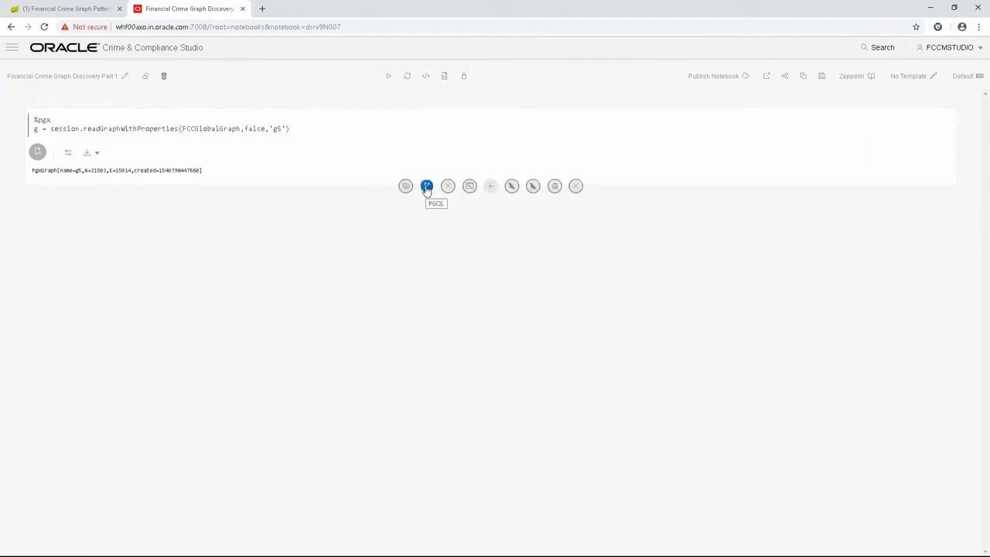
pyautogui.click(424, 192)
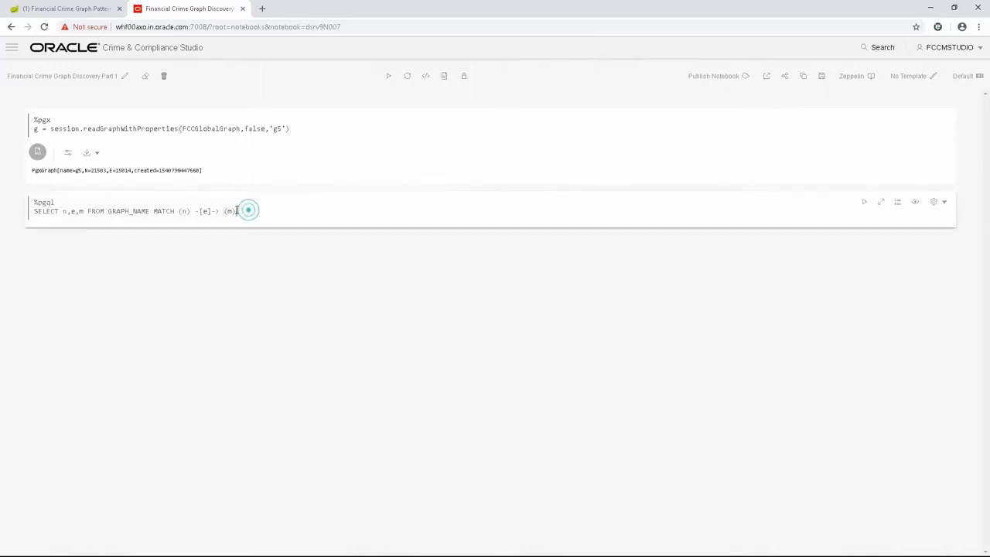
pyautogui.click(63, 211)
pyautogui.hotkey('shift', 'End')
pyautogui.press('Delete')
pyautogui.write('entity,v.jrsdcn,count(*),max(v.risknb) from g')
pyautogui.press('Return')
pyautogui.write('MATCH (v)')
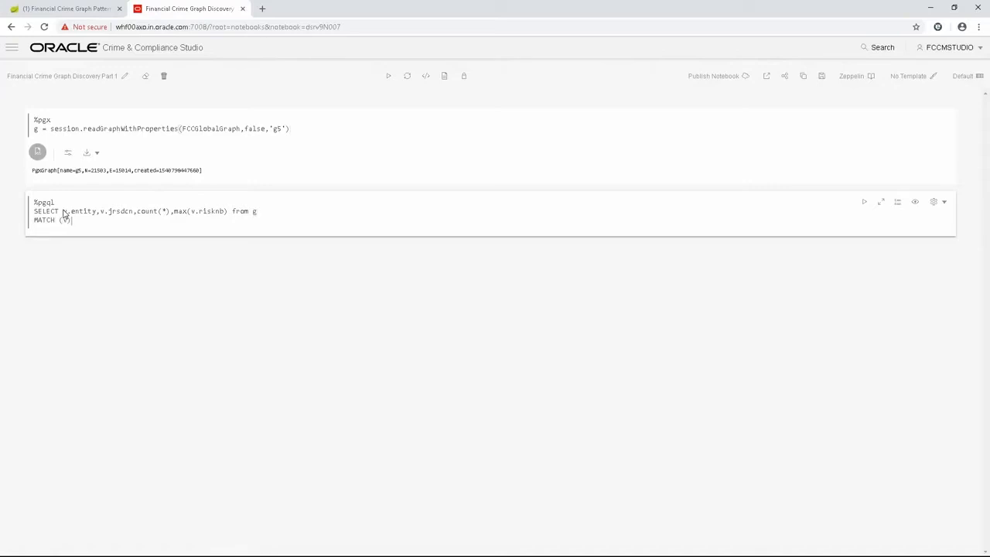
# - Complete the query with GROUP BY v.entity, v.jrsdcn on a new line and run the paragraph
pyautogui.press('Return')
pyautogui.write('GRO')
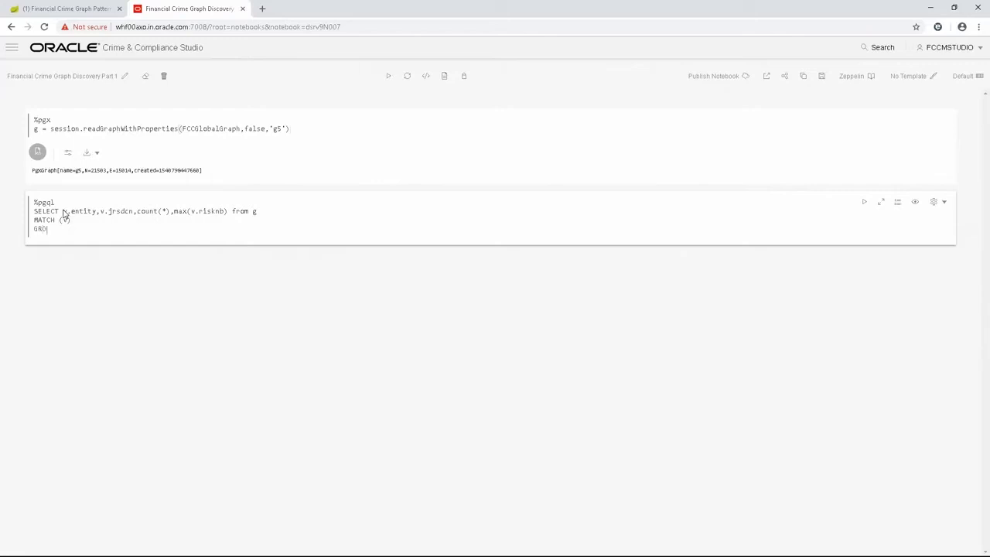
pyautogui.write('UP BY v.entity, v.jrsdcn')
pyautogui.click(864, 203)
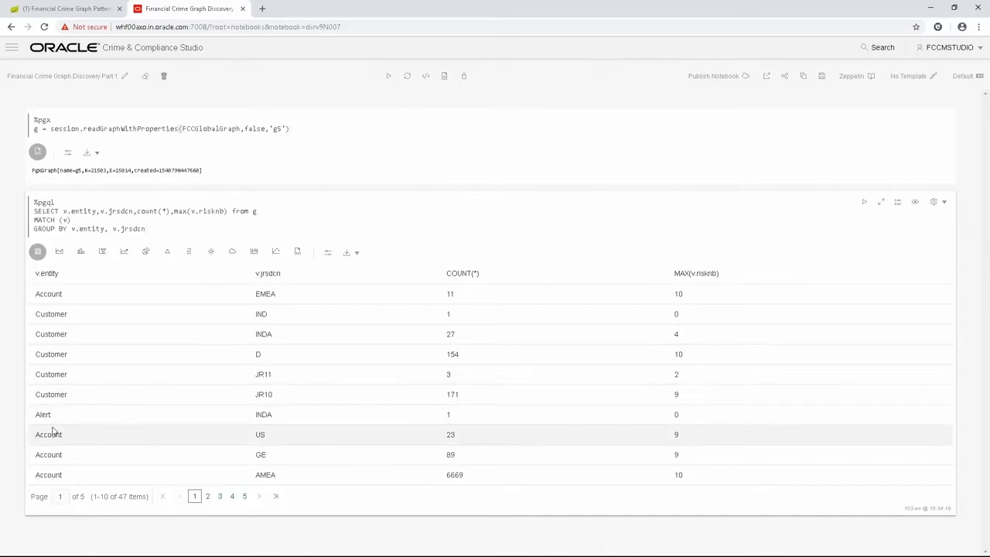
# - Try area and bar charts before choosing a treemap for the query result, and narrow its paragraph to half the notebook width
pyautogui.click(60, 255)
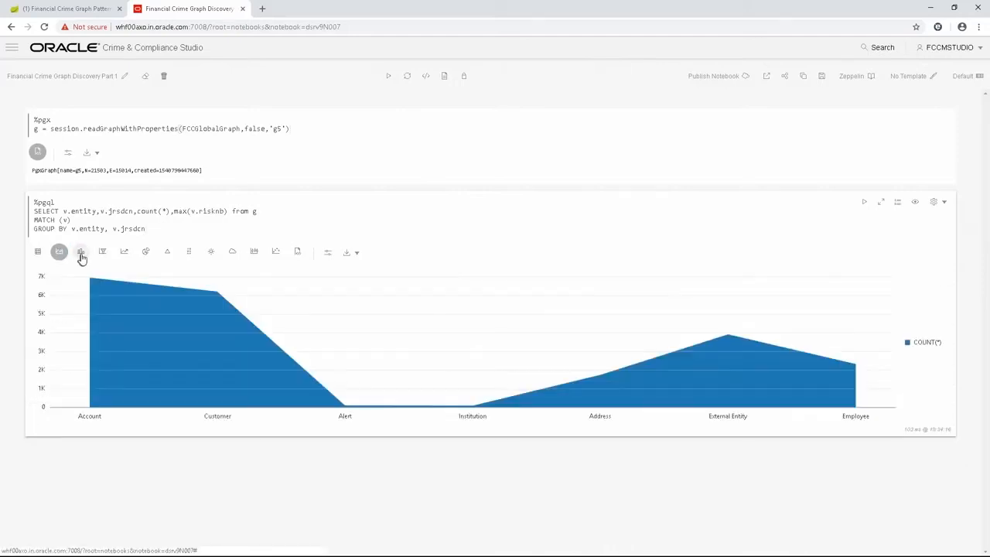
pyautogui.click(81, 255)
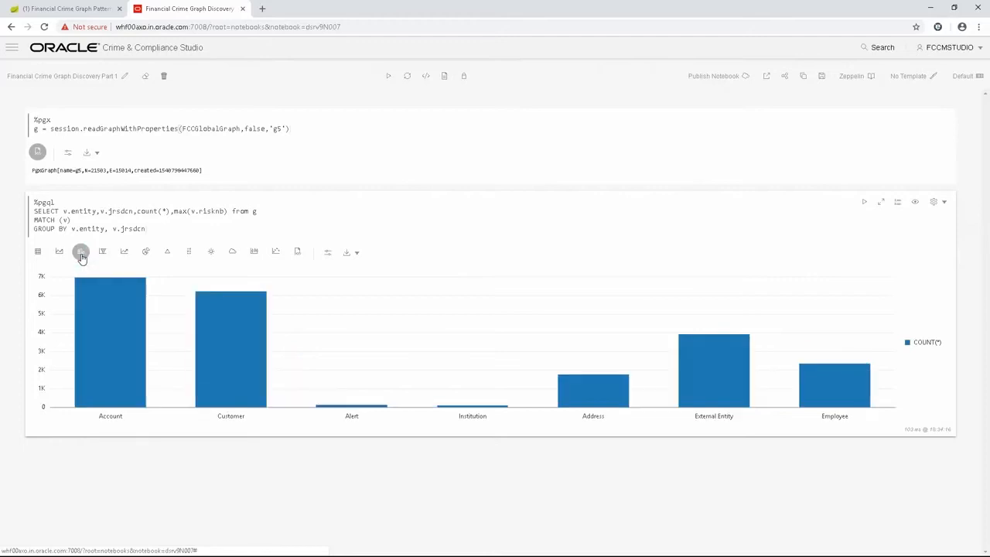
pyautogui.click(188, 255)
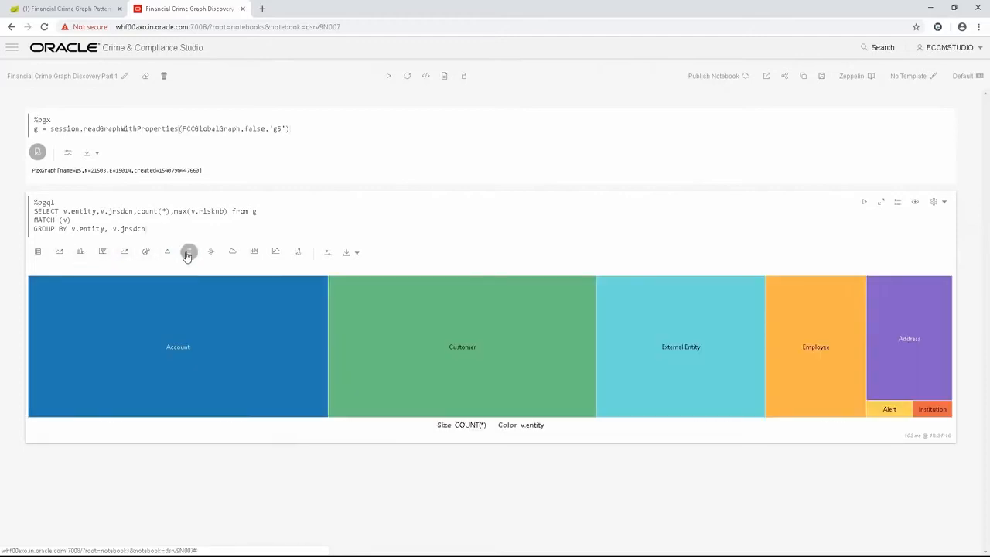
pyautogui.click(936, 203)
pyautogui.moveTo(937, 219); pyautogui.dragTo(905, 223)
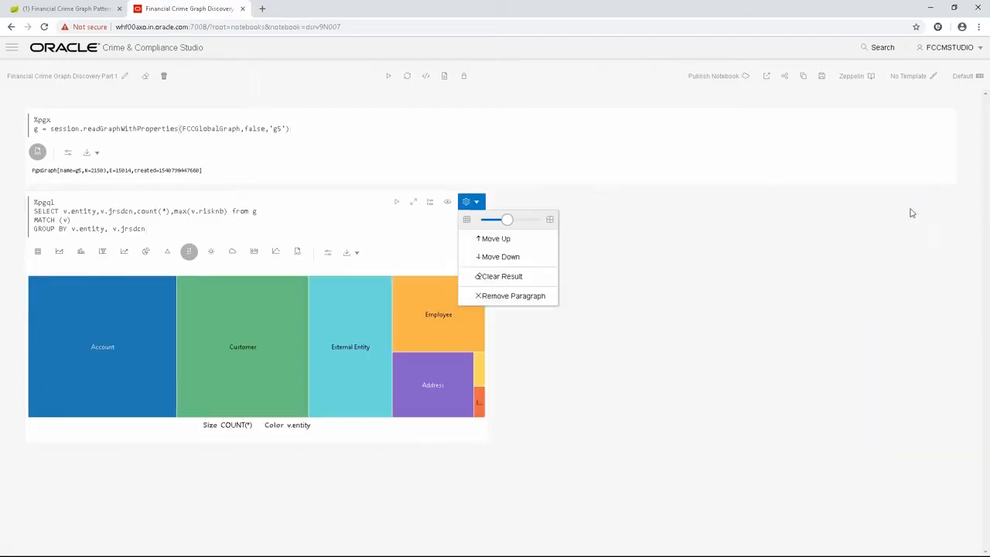
# - Hide the code and show the title of the treemap paragraph
pyautogui.click(448, 204)
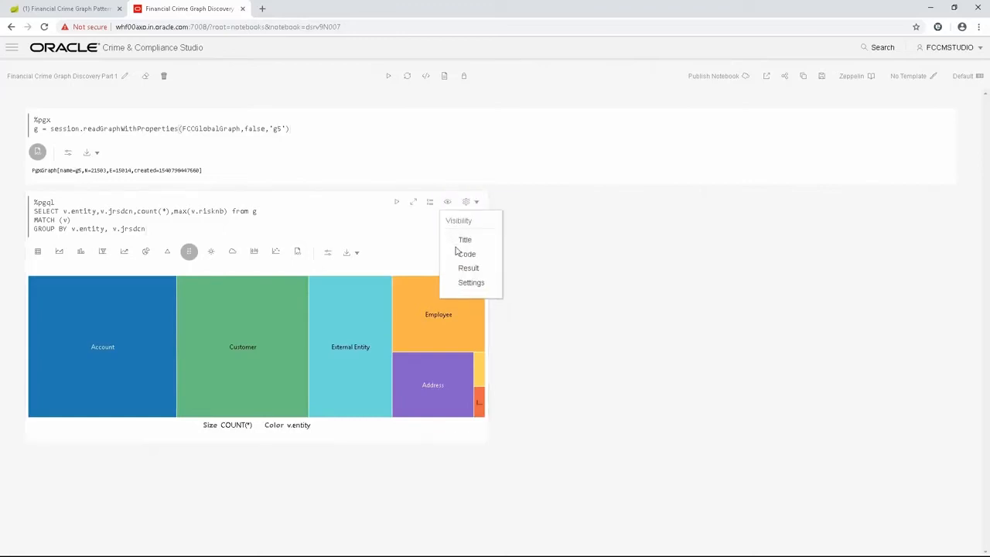
pyautogui.click(453, 248)
pyautogui.click(453, 241)
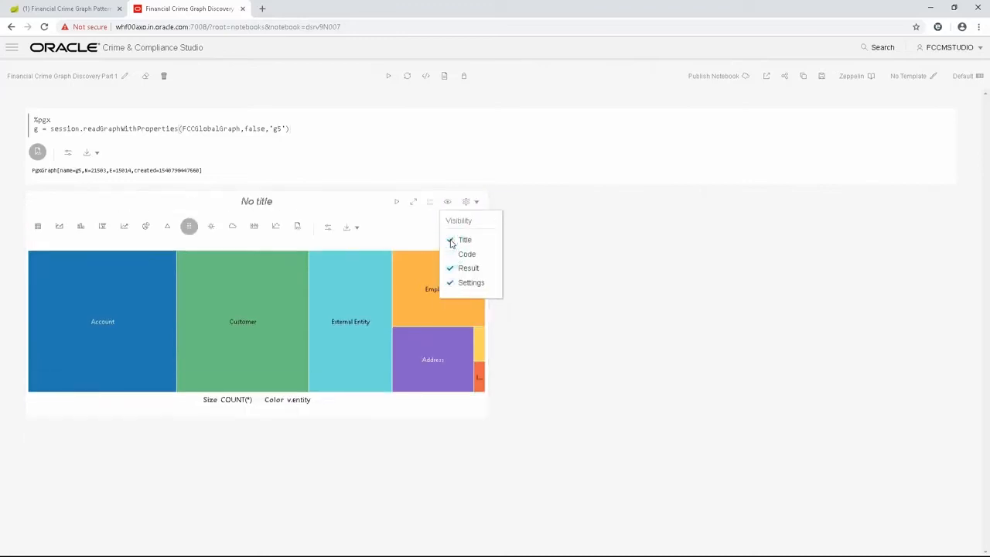
# - Title the treemap paragraph "Available Vertices (Entities)"
pyautogui.click(281, 203)
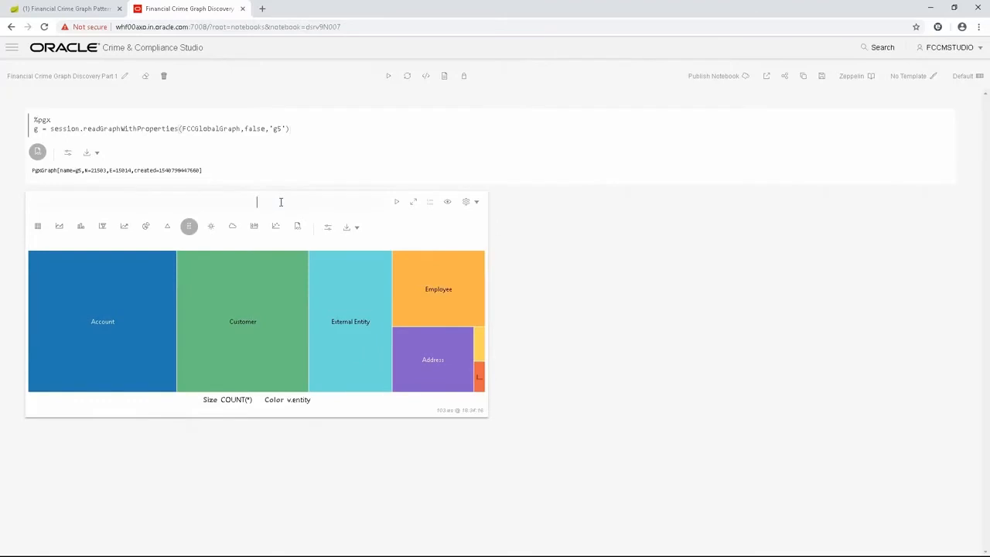
pyautogui.write('Available Verticies (Entities)')
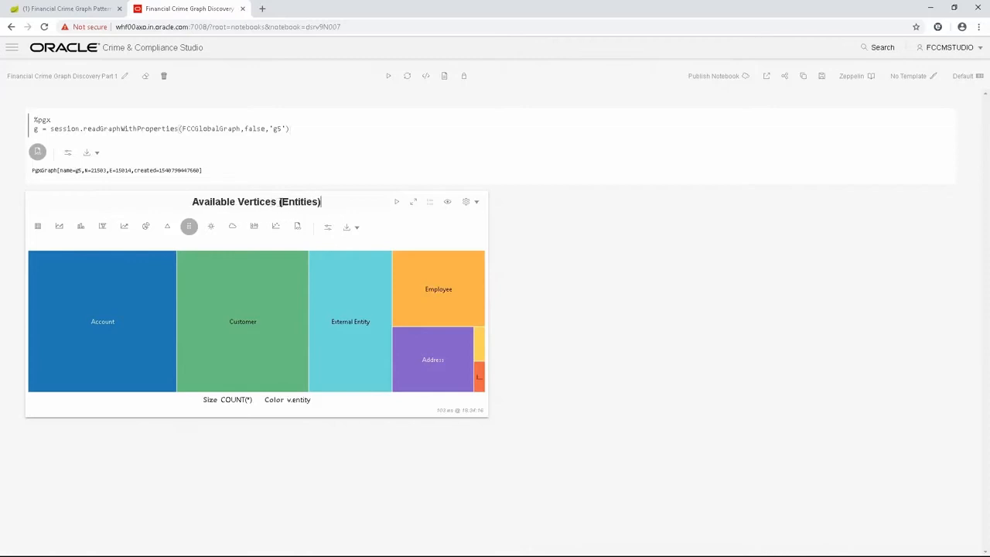
pyautogui.click(609, 290)
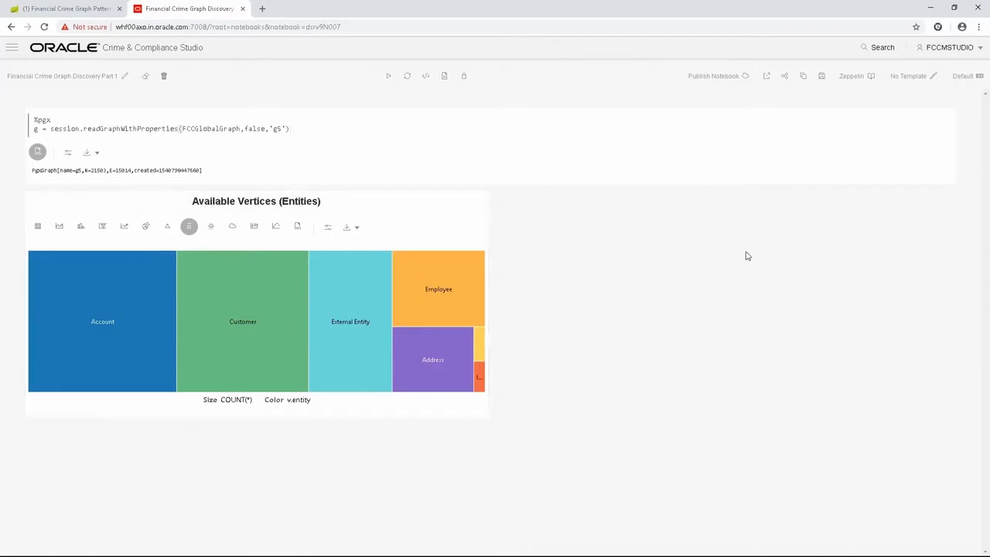
# - Add a PGQL paragraph below with SELECT e.relationship,e.type,count(*) from g MATCH (v1)-[e]->(v2) GROUP BY e.relationship,e.type and run it
pyautogui.moveTo(211, 420)
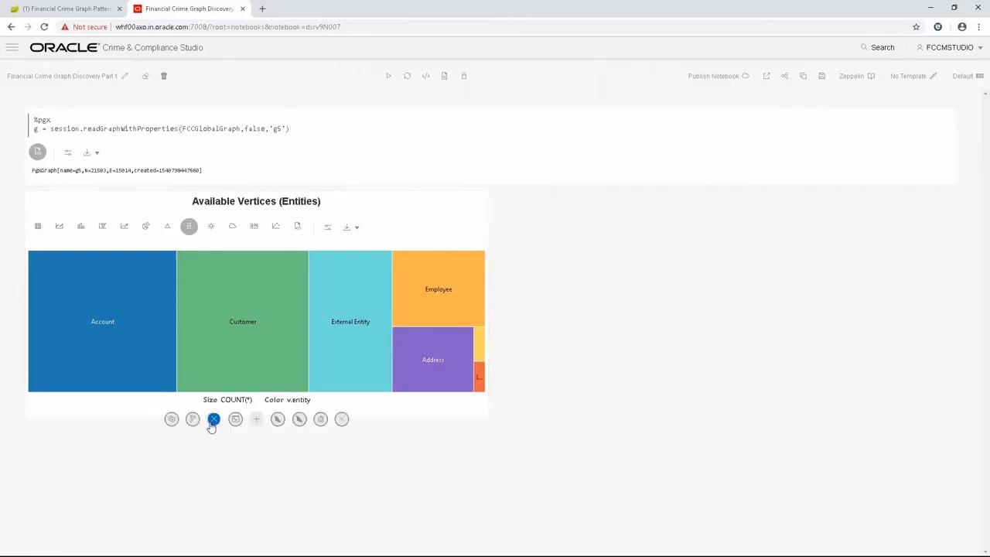
pyautogui.click(277, 419)
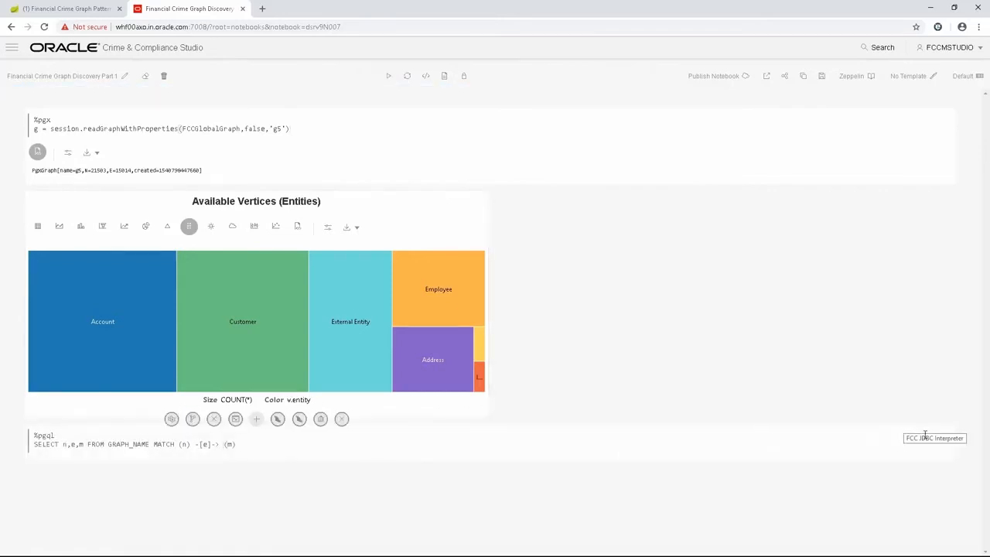
pyautogui.click(228, 445)
pyautogui.moveTo(238, 444); pyautogui.dragTo(38, 446)
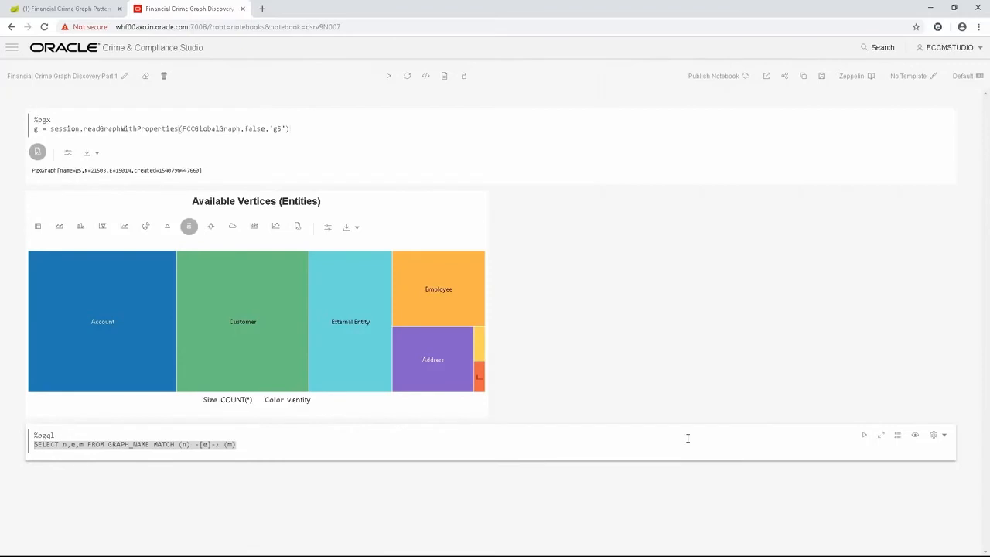
pyautogui.write('S')
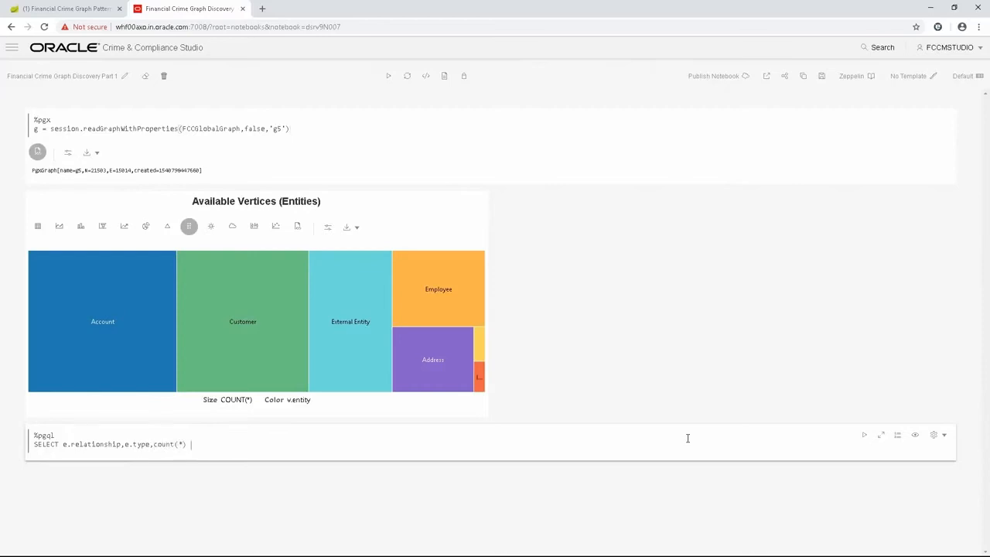
pyautogui.press('Return')
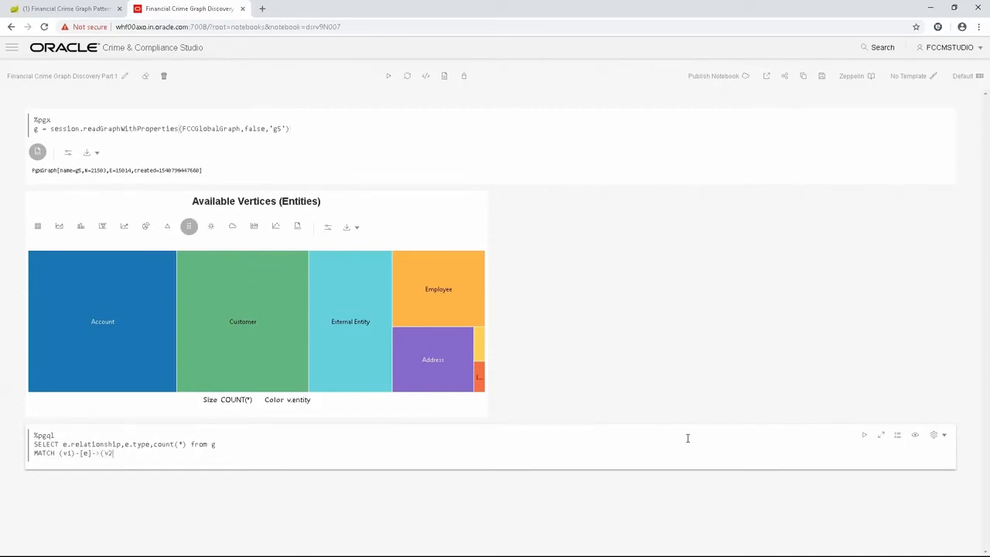
pyautogui.press('Return')
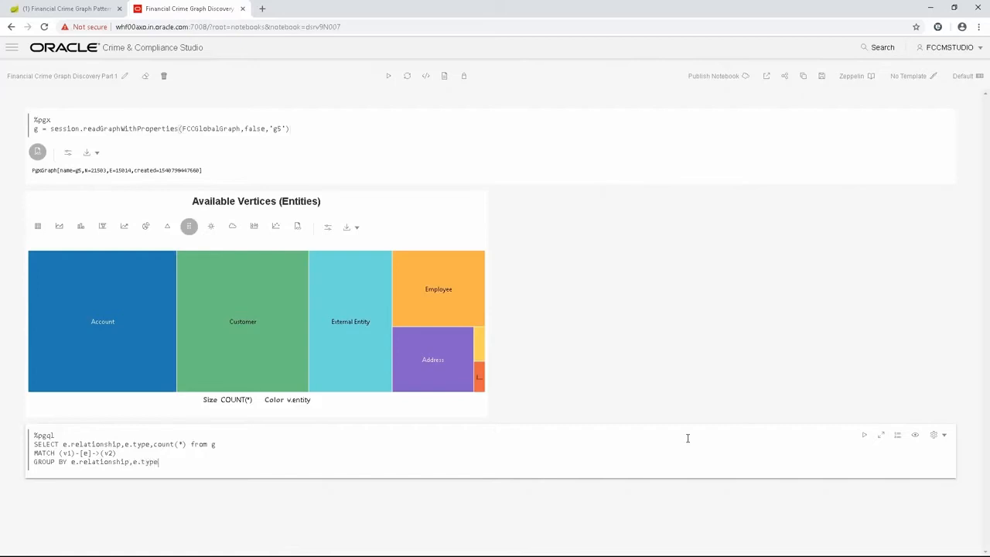
pyautogui.click(863, 434)
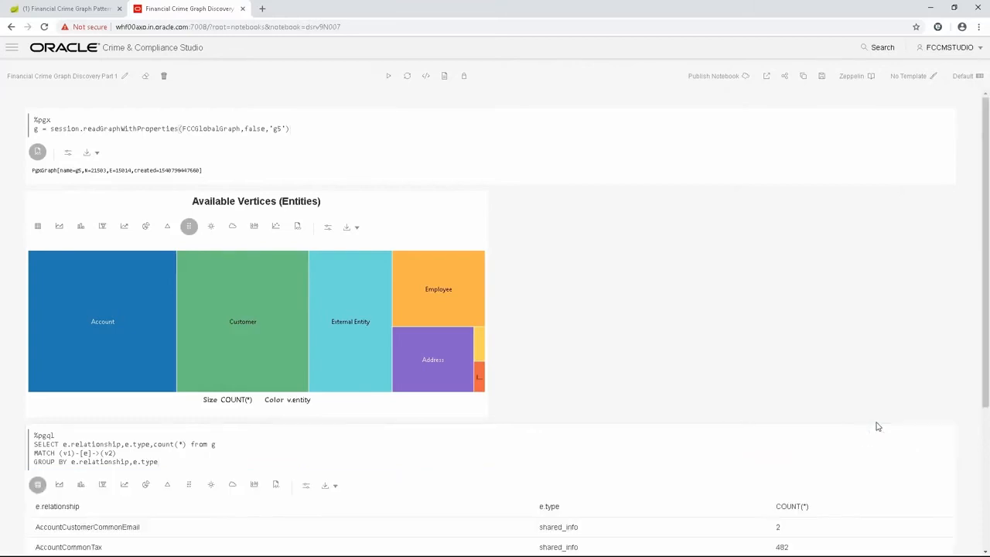
# - Narrow the relationship query paragraph to half the notebook width so it sits beside the treemap
pyautogui.scroll(-2, 903, 458)
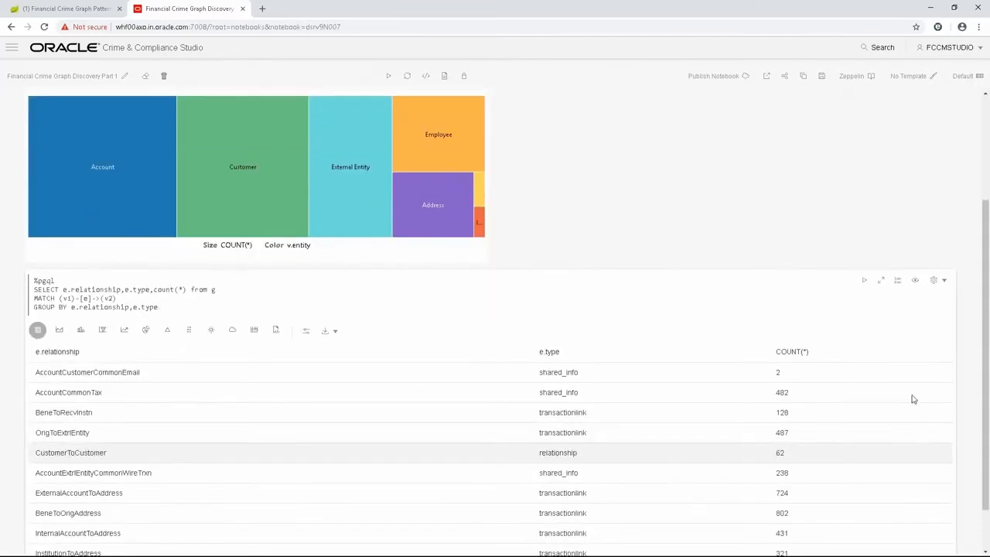
pyautogui.click(932, 282)
pyautogui.moveTo(927, 303); pyautogui.dragTo(903, 305)
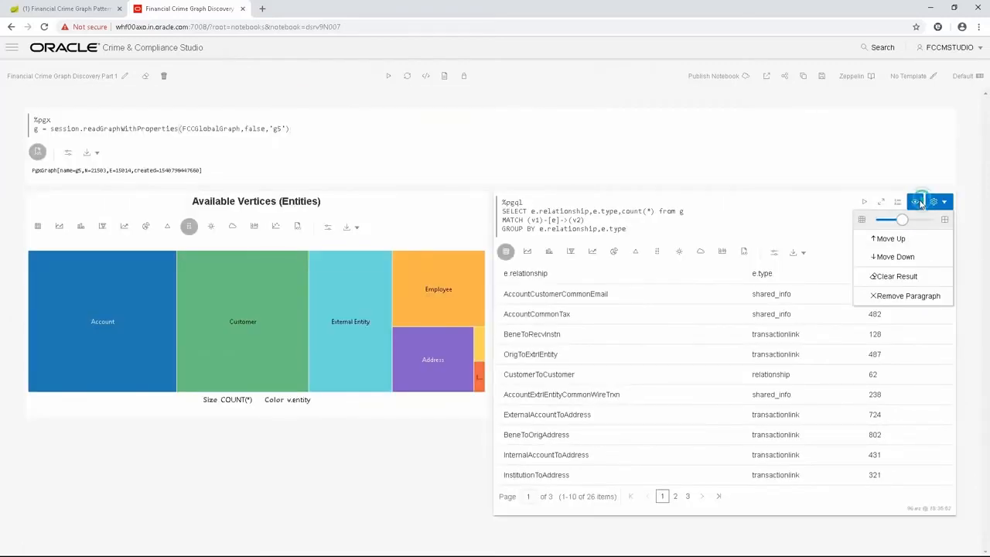
# - Hide the code of the relationship query paragraph and title it "Available Edges (Relationships)"
pyautogui.click(916, 201)
pyautogui.click(920, 249)
pyautogui.click(920, 241)
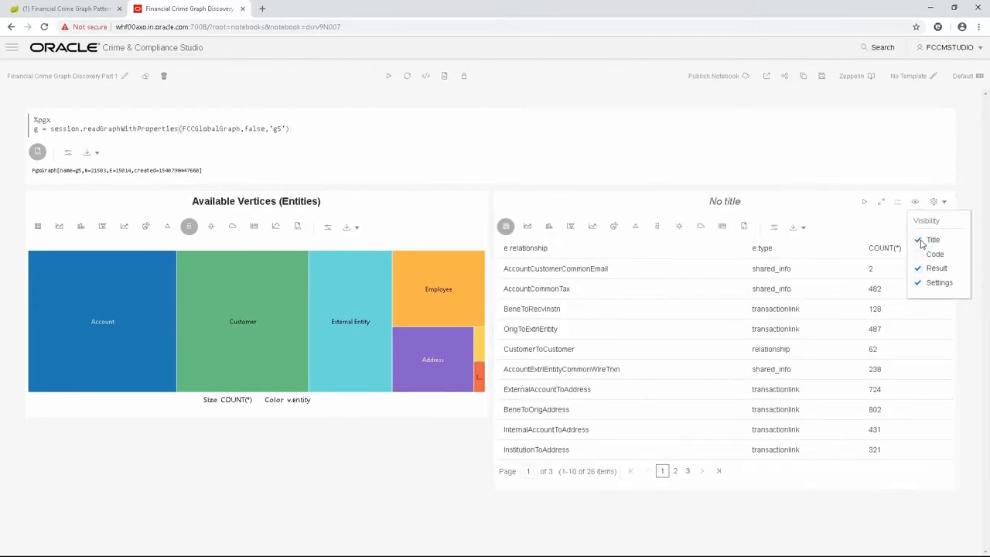
pyautogui.click(729, 202)
pyautogui.write('Available ')
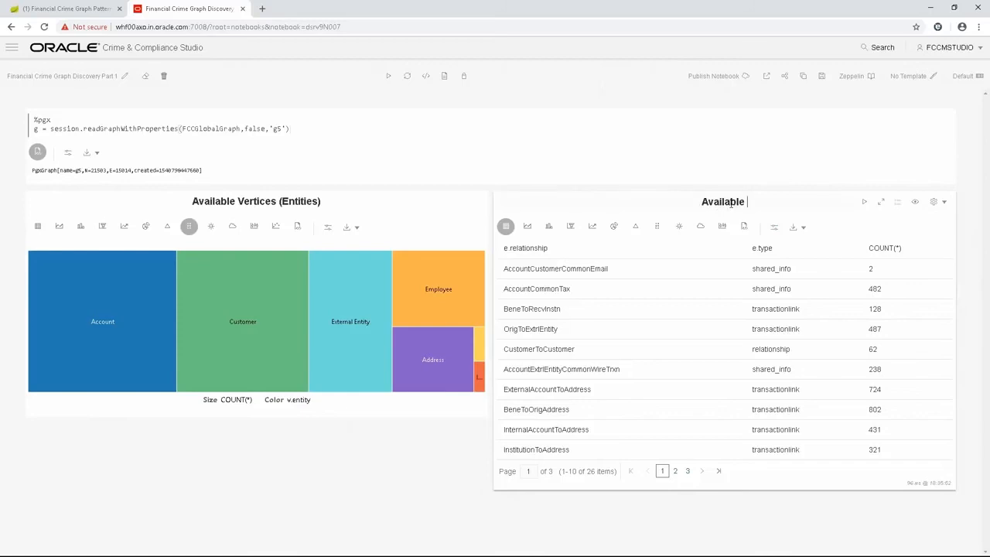
pyautogui.write('Edges (Relationships)')
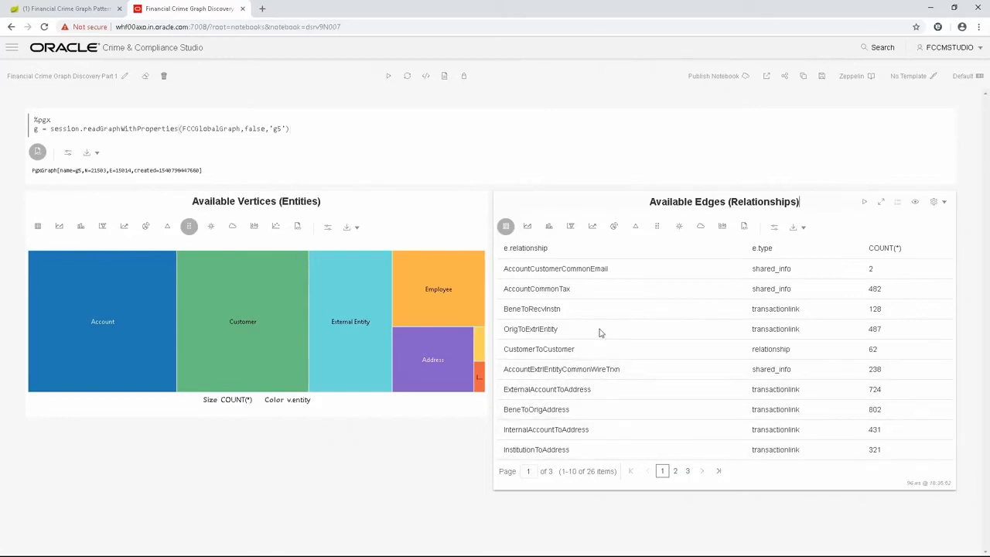
# - Try bar, funnel and treemap charts before choosing a tag cloud for the relationship query result
pyautogui.click(548, 226)
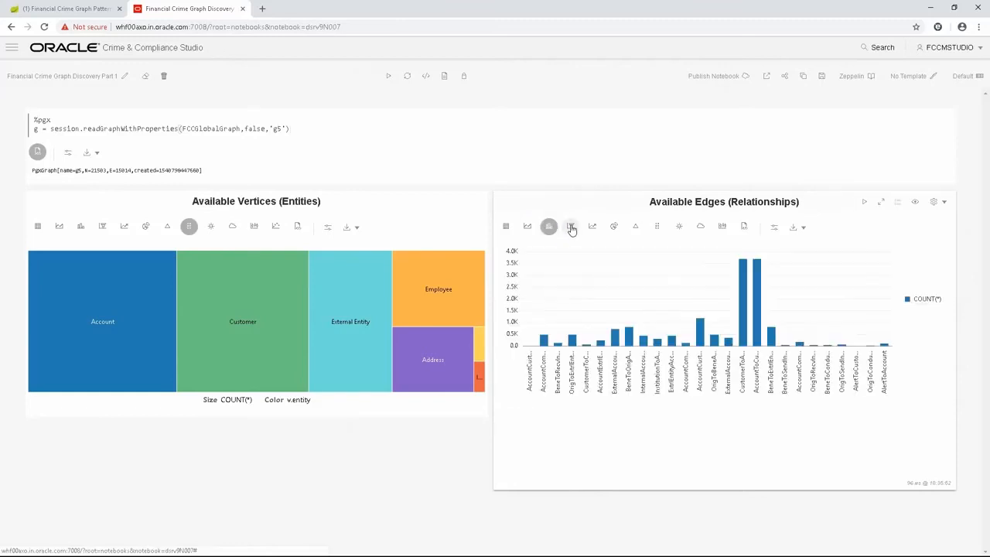
pyautogui.click(570, 226)
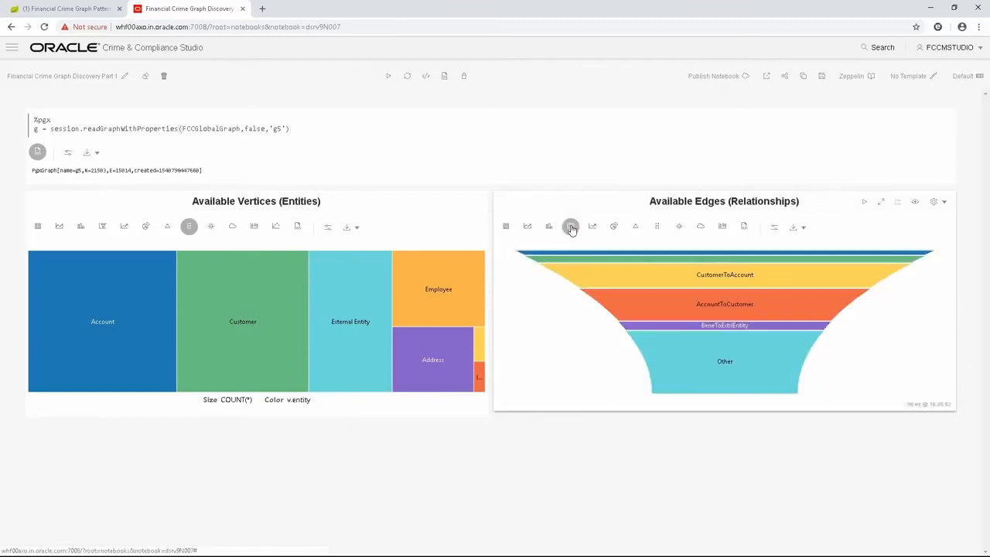
pyautogui.click(655, 226)
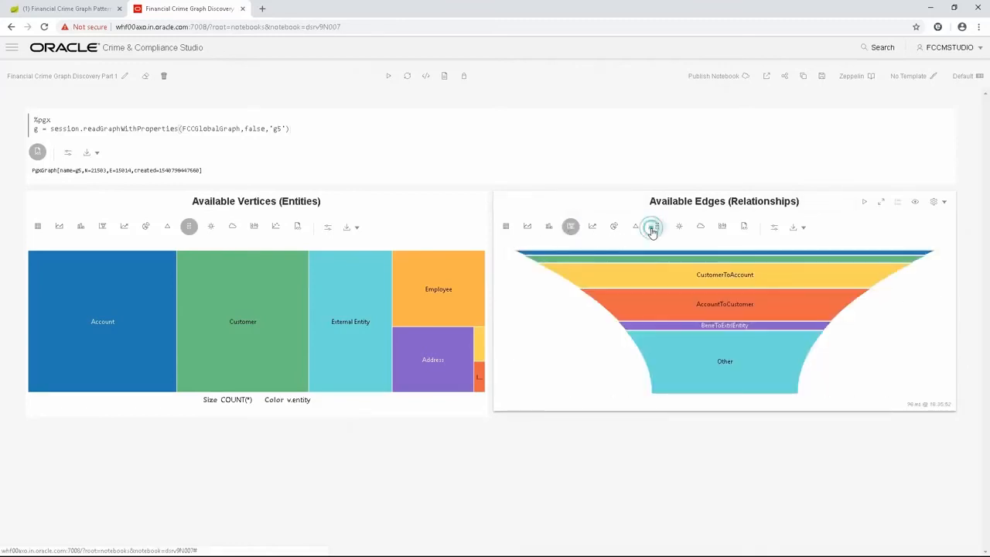
pyautogui.click(700, 229)
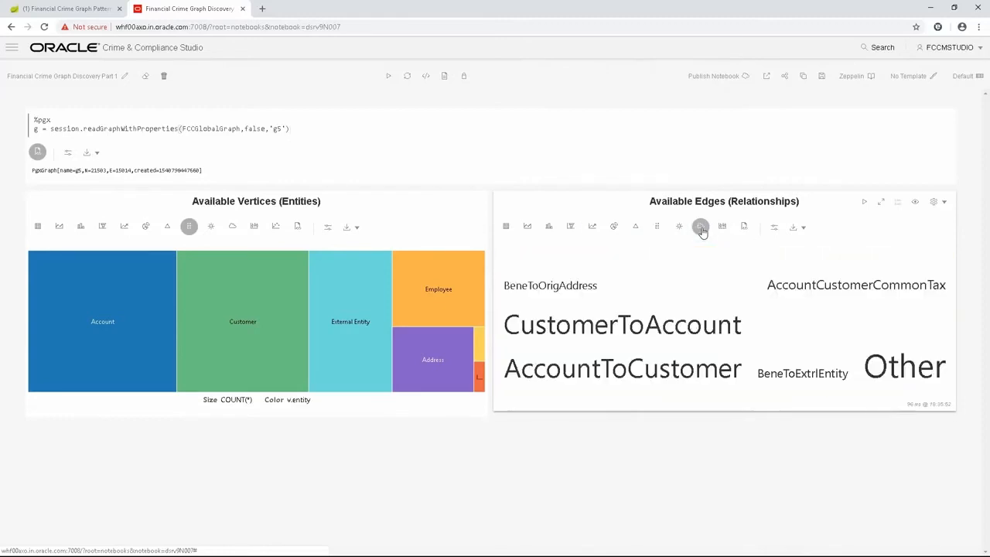
# - Add a paragraph below the charts with the text describing the simple layering pattern and its customer-to-account path, and run it
pyautogui.moveTo(647, 430)
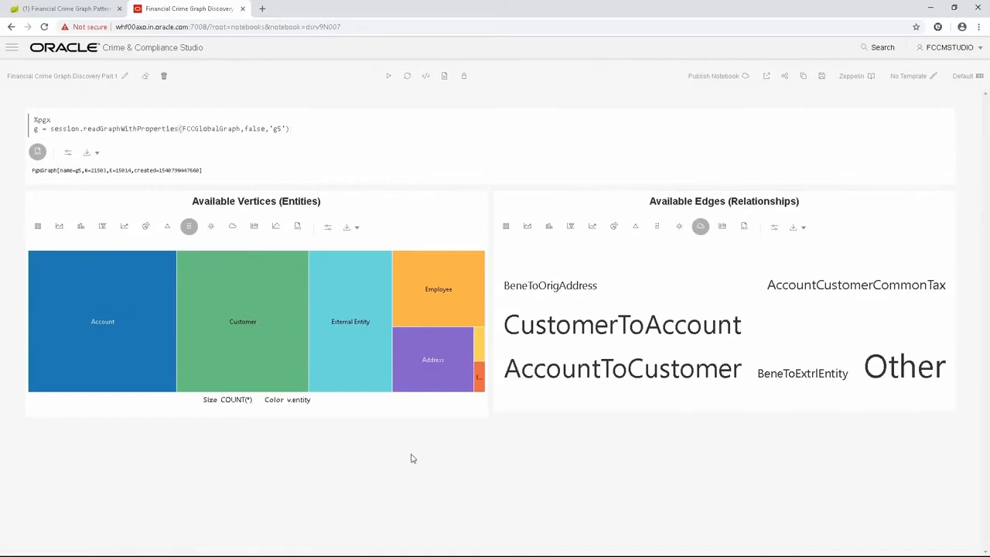
pyautogui.click(248, 443)
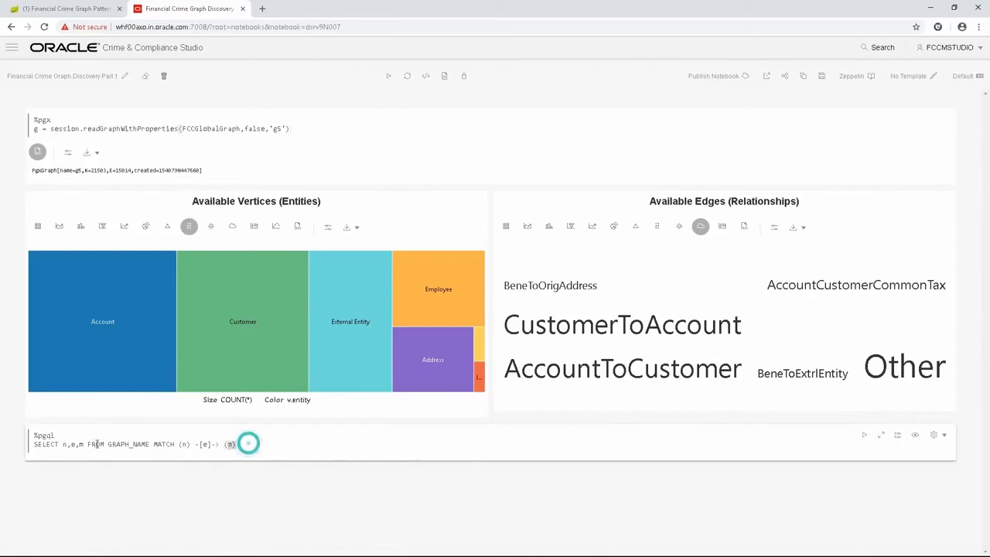
pyautogui.moveTo(98, 444); pyautogui.dragTo(11, 425)
pyautogui.write("Let's start from a simple layering pattern - a customer transfers money from one of his/her accounts to another his/her account through an external entity. (i.e. the person may be hiding money transfer via an external entity). The following figure illustrates this fraud pattern.  The right-hand-side paragraph shows how to describe this pattern in PGQL. Especially, the pattern is encoded in the WHERE clause of the query.  (c:CUSTOMER) -[e1:CustomerToAccount]-> (a1:ACCOUNT) -[e2]-> (en:EXTERNAL_ENTITY) -[e3]-> (a2:ACCOUNT) -[e4:AccountToCustomer]-> (c)")
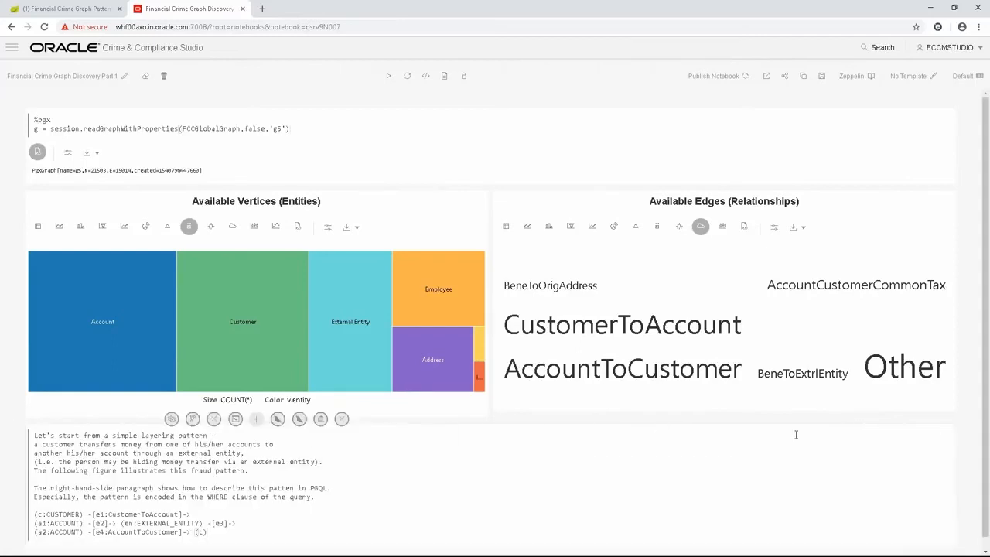
pyautogui.click(860, 434)
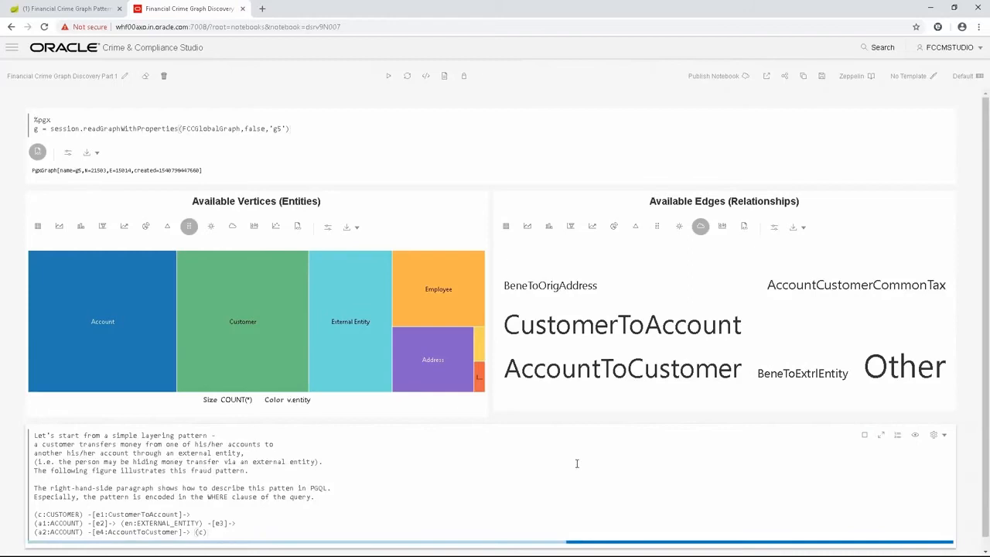
# - Hide the code and show the title of the layering pattern description paragraph
pyautogui.scroll(-2, 576, 463)
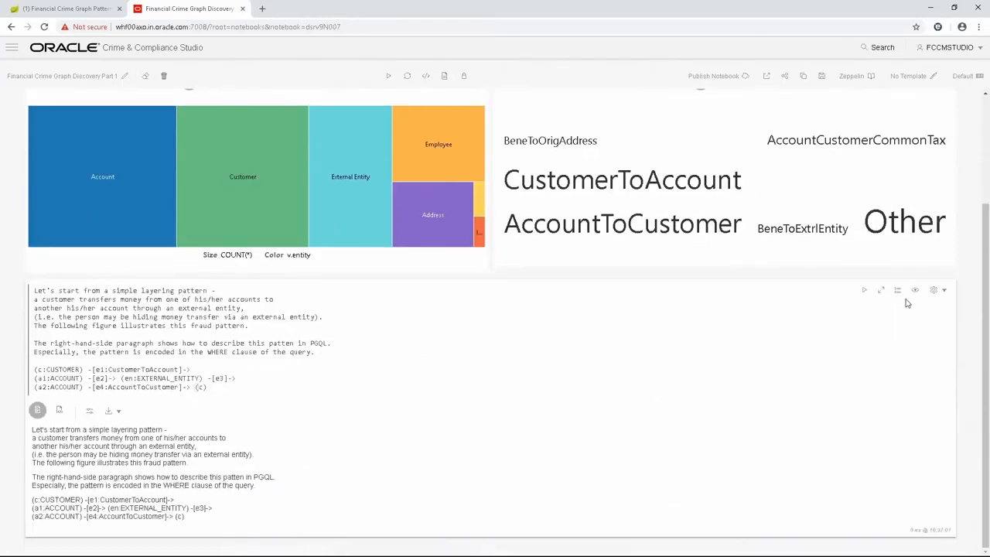
pyautogui.click(914, 289)
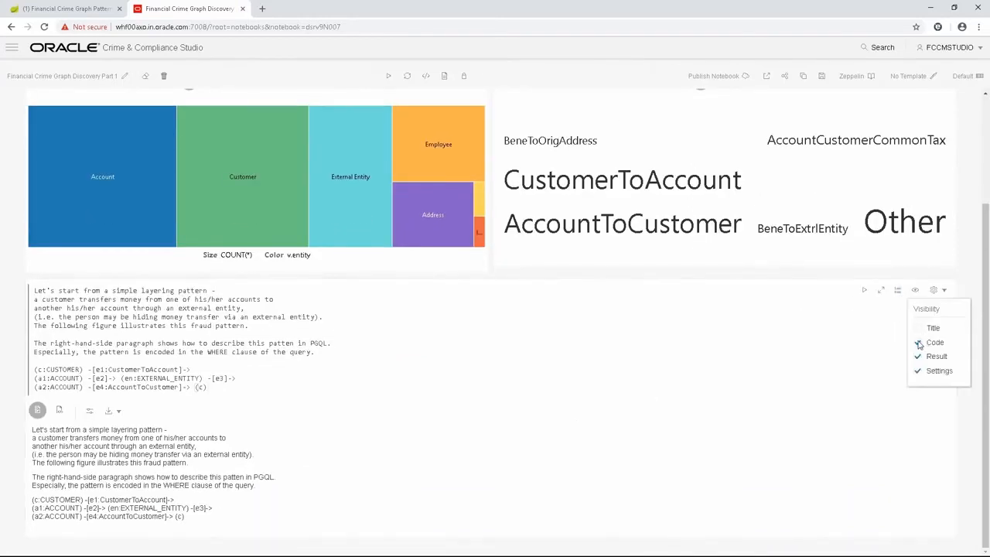
pyautogui.click(919, 343)
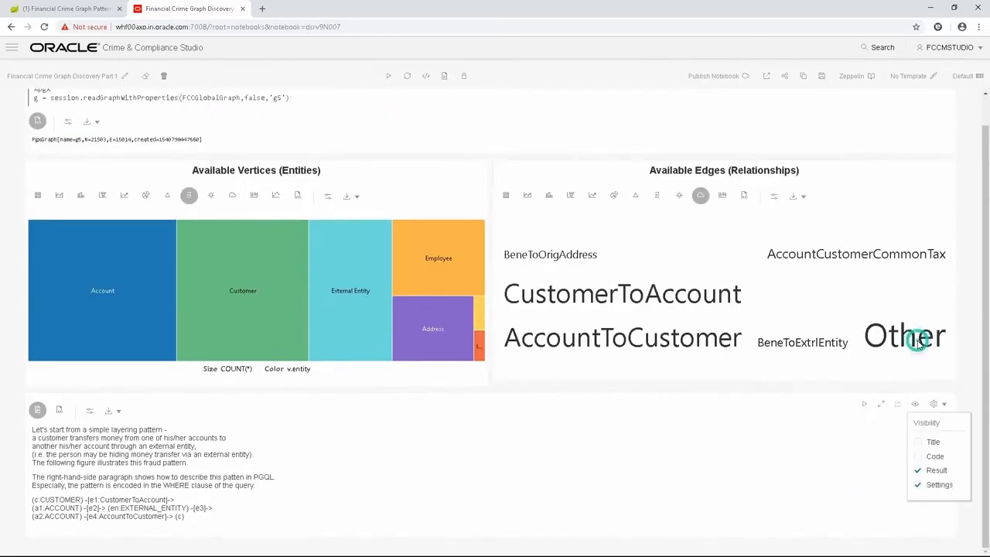
pyautogui.click(925, 441)
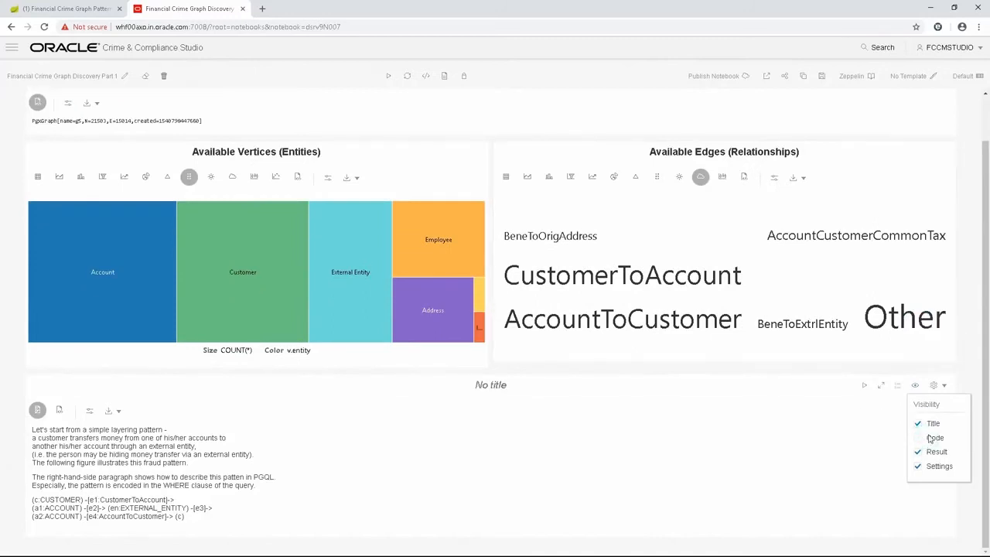
# - Narrow the description paragraph to half the notebook width and title it "Pattern 1 (Simple Layering)"
pyautogui.click(936, 385)
pyautogui.moveTo(915, 404); pyautogui.dragTo(906, 403)
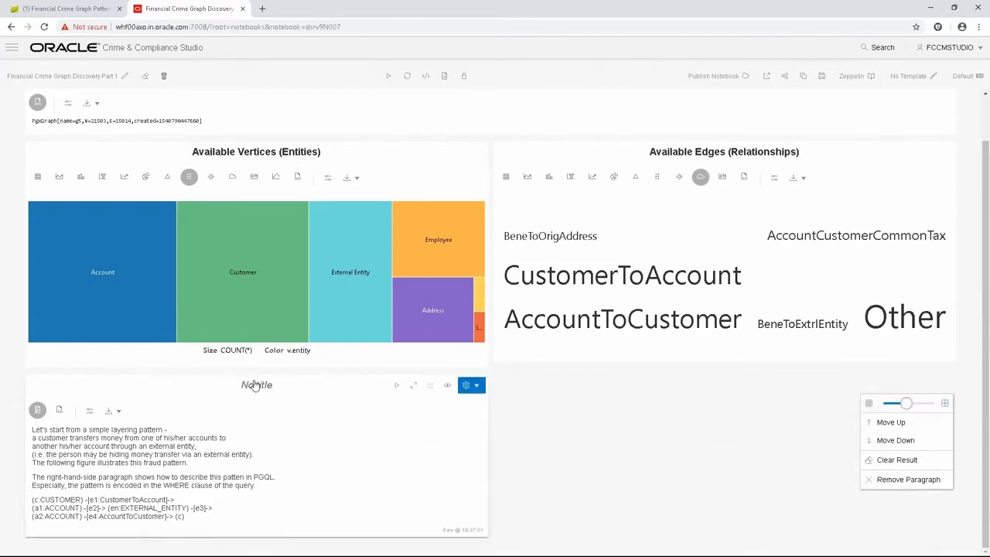
pyautogui.click(255, 385)
pyautogui.write('Pattern 1 (Simple Layering)')
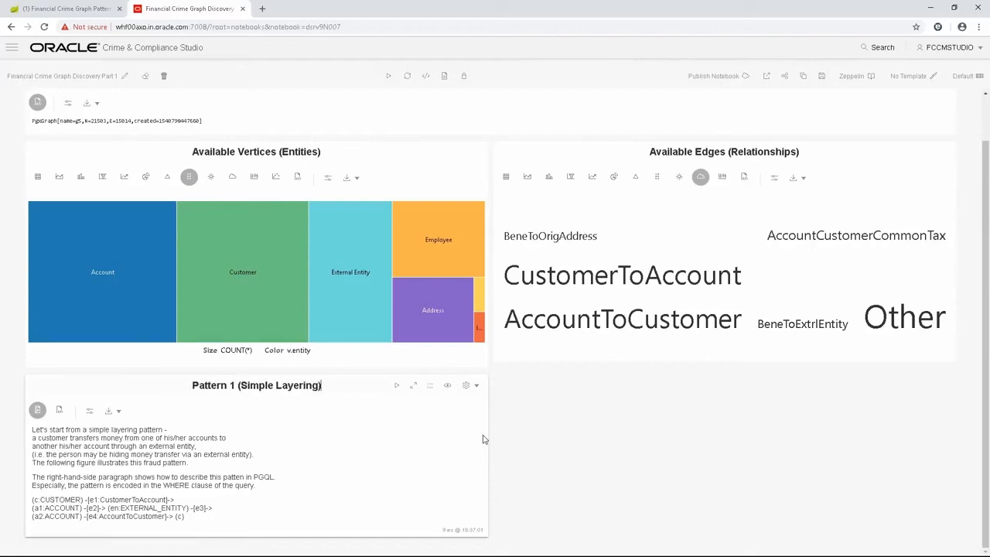
pyautogui.click(606, 453)
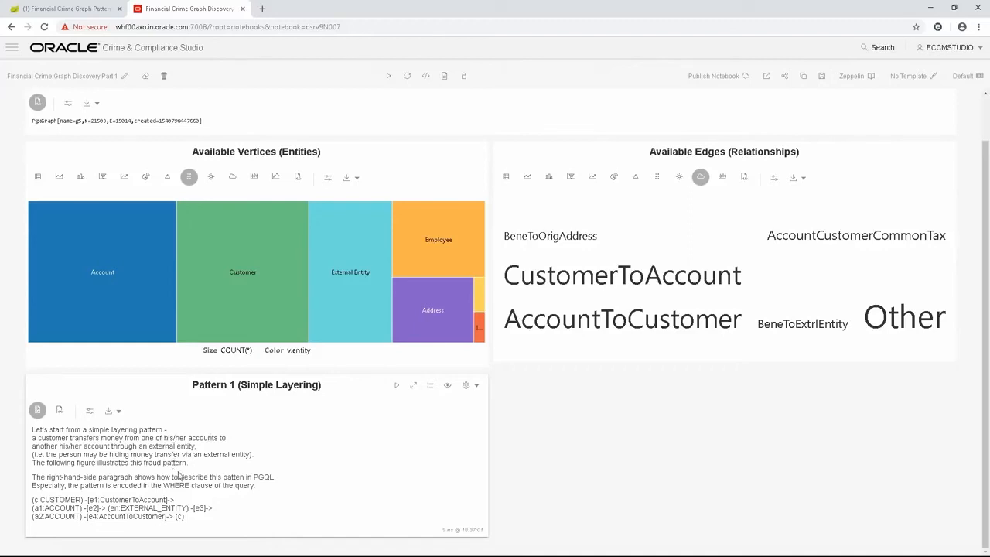
# - Add a PGQL paragraph after the Pattern 1 description and narrow it to half the notebook width
pyautogui.moveTo(229, 536)
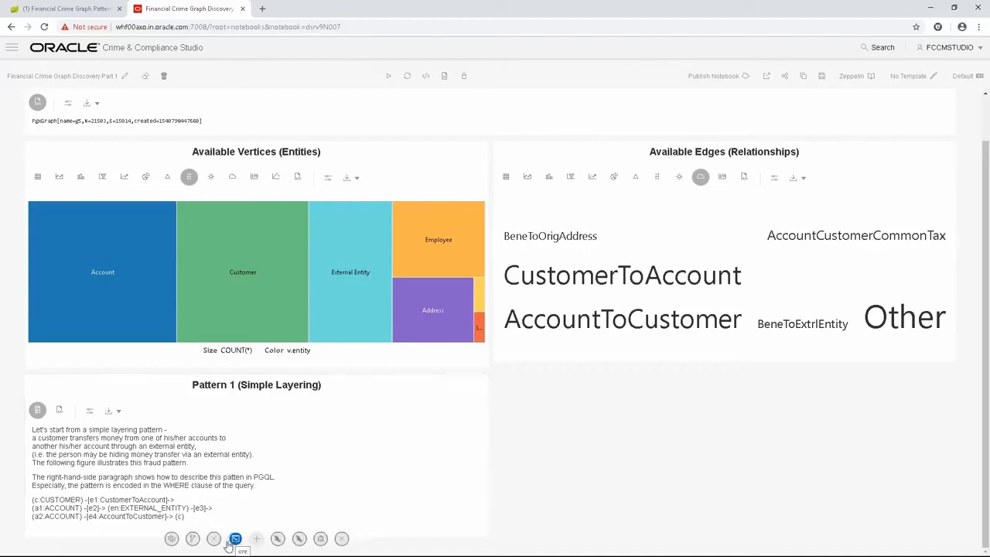
pyautogui.click(193, 539)
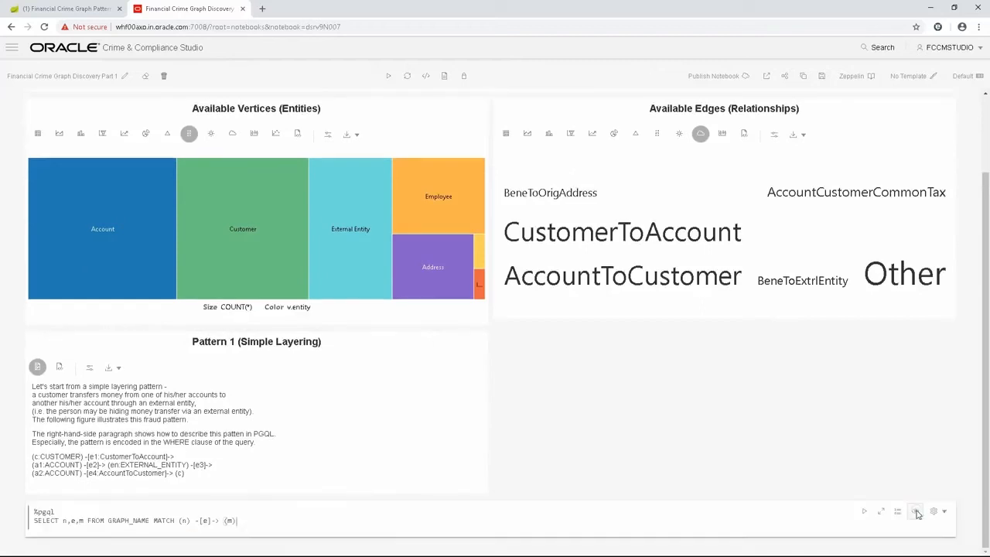
pyautogui.click(916, 510)
pyautogui.click(935, 510)
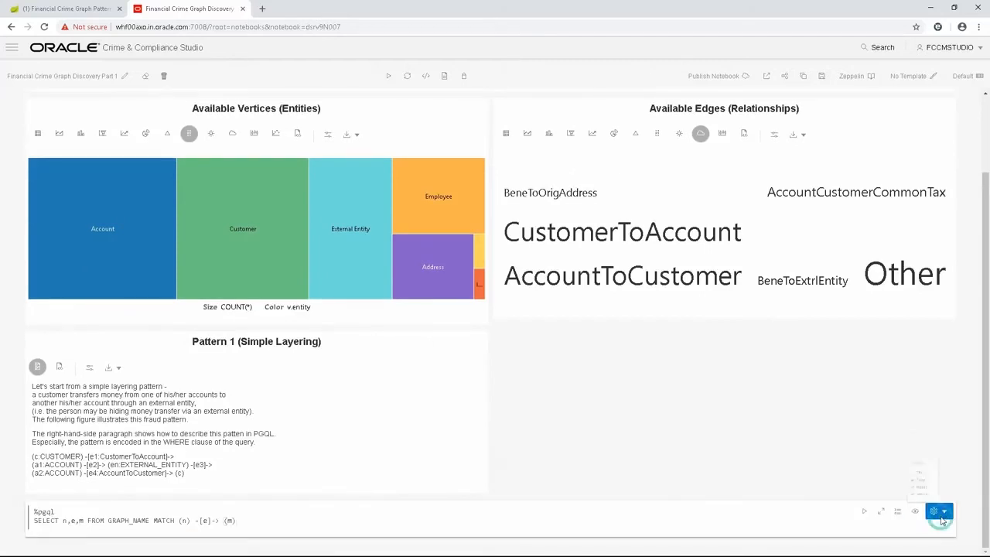
pyautogui.moveTo(934, 435); pyautogui.dragTo(903, 434)
# - Replace the sample query with one matching (customer)-[e]-(account1)-[e1]->(external_entity)-[e2]->(account2)-[e3]-(customer), filtered by relationship and differing account ids, keeping a single %pgql line
pyautogui.moveTo(717, 394); pyautogui.dragTo(379, 386)
pyautogui.write("%pgql SELECT customer,e,account1,e1,external_entity,e2,account2 from g MATCH (customer)-[e]-(account1)-[e1]->(external_entity)-[e2]->(account2)-[e3]-(customer) WHERE e.relationship = 'CustomerToAccount' AND e1.relationship = 'AccountExtrlEntityCommonWireTrxn' AND e2.relationship = 'ExtrlEntityAccountCommonWireTrxn'AND e3.relationship = 'AccountToCustomer' AND id(account1) != id(account2)")
pyautogui.moveTo(534, 392); pyautogui.dragTo(498, 396)
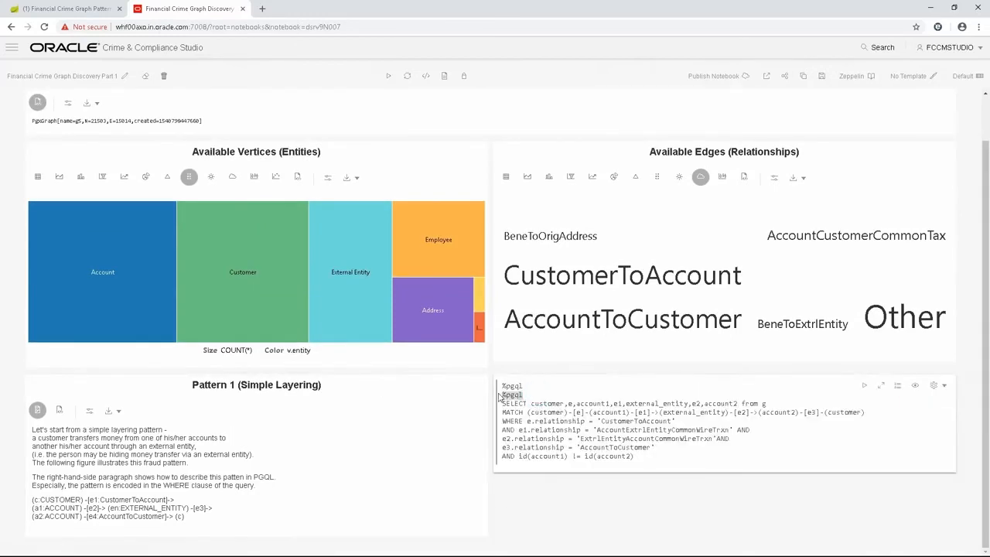
pyautogui.press('BackSpace')
pyautogui.press('BackSpace')
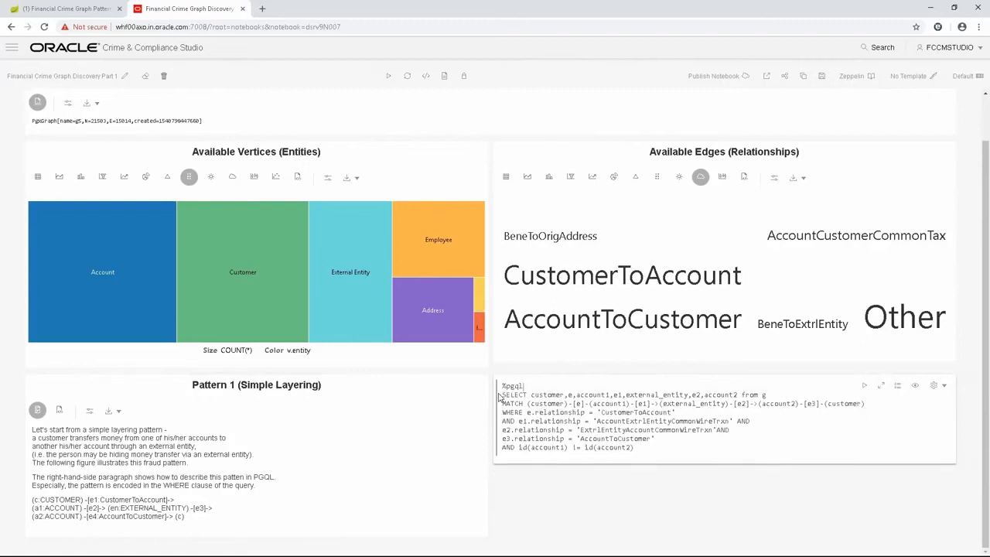
# - Run the layering query paragraph, show its title and name it "Pattern 1 Output"
pyautogui.click(864, 387)
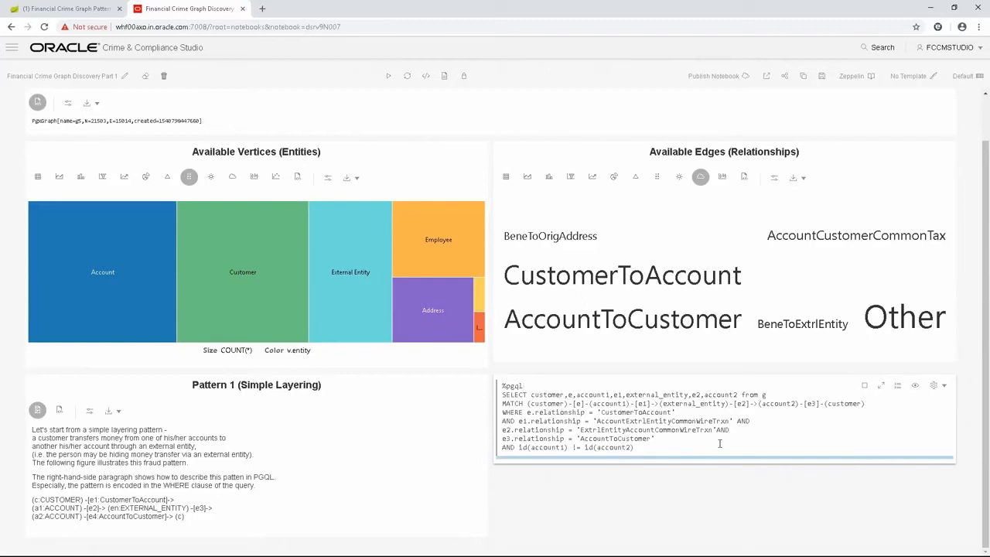
pyautogui.scroll(-1, 941, 434)
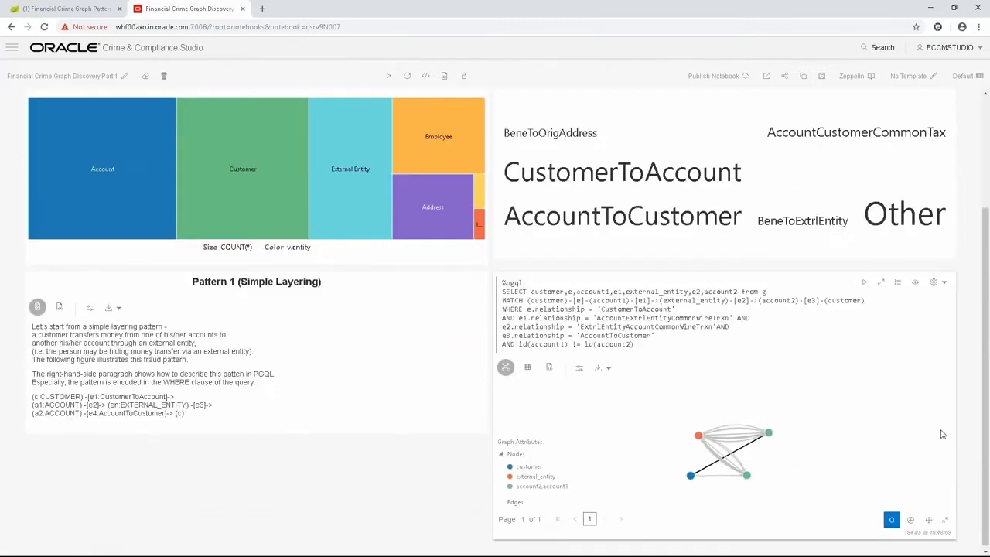
pyautogui.click(916, 286)
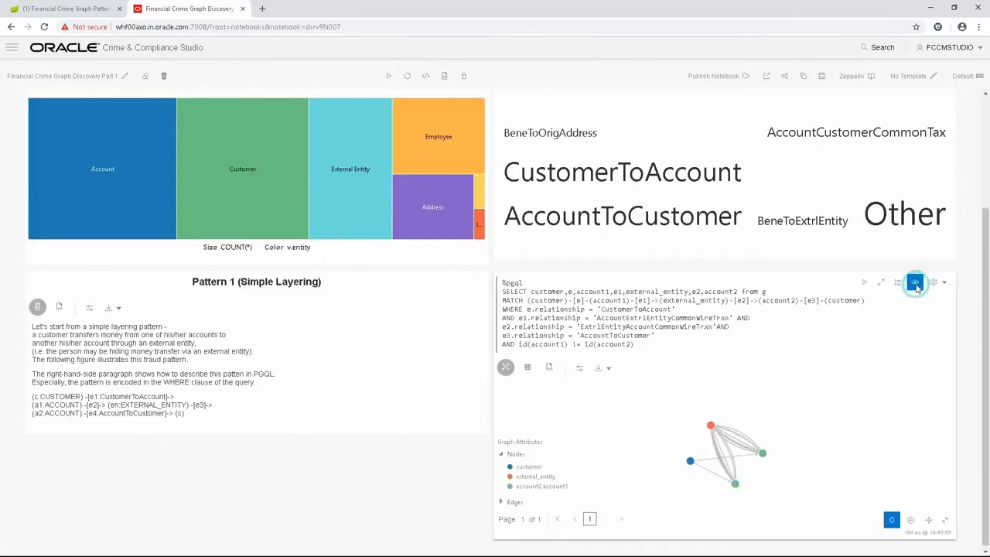
pyautogui.click(918, 322)
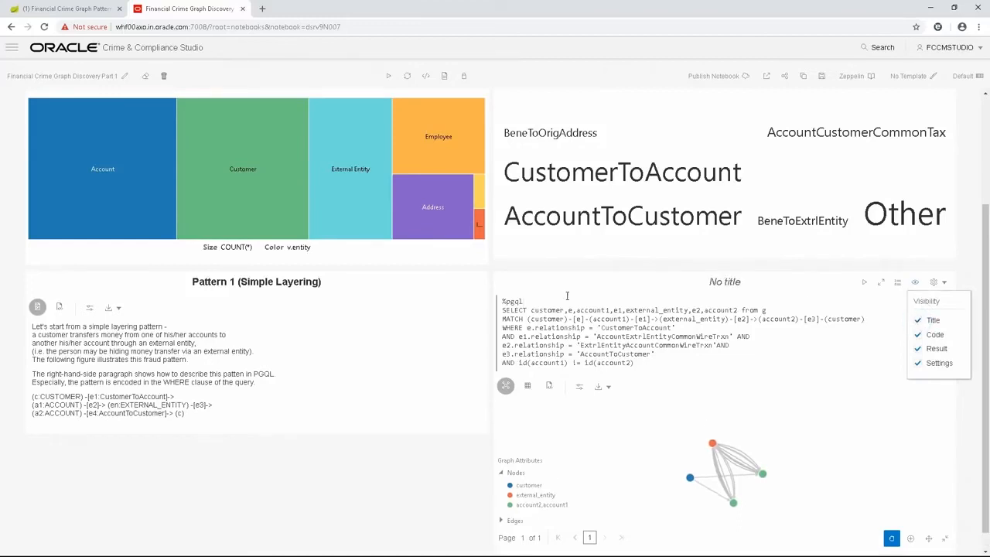
pyautogui.click(727, 283)
pyautogui.write('Pattern 1 Output')
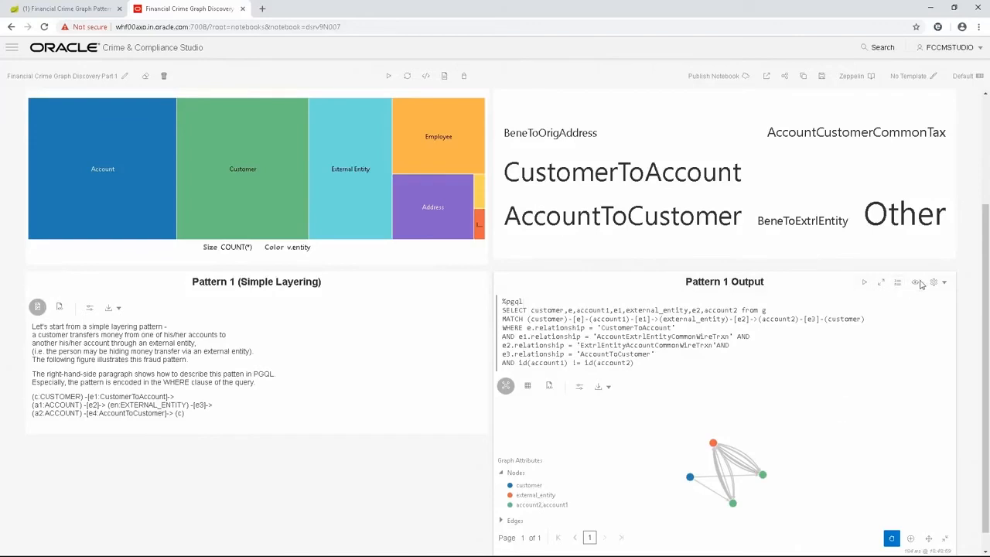
# - Hide the code of the Pattern 1 Output paragraph and expand its graph to full screen
pyautogui.click(915, 282)
pyautogui.click(926, 335)
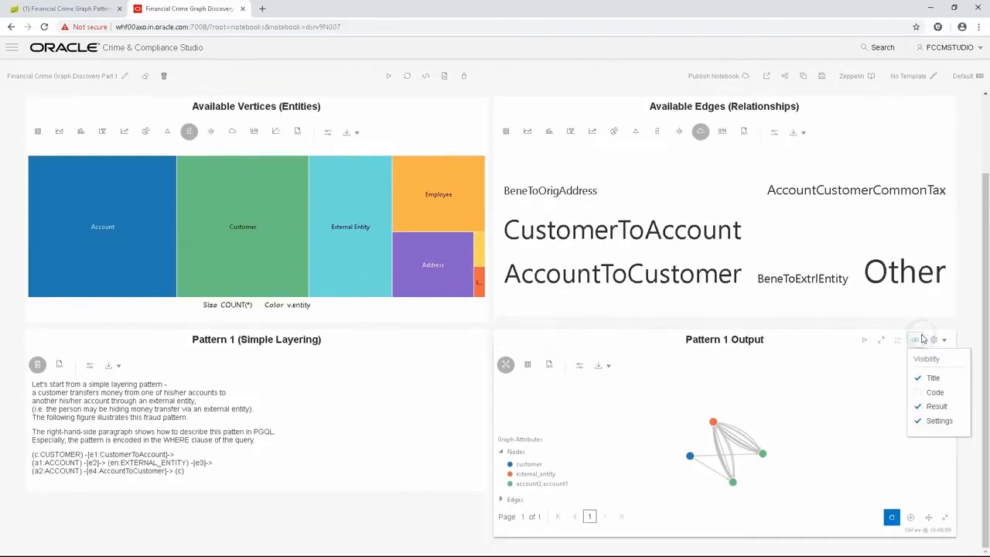
pyautogui.click(881, 340)
# - Label the nodes of the Pattern 1 Output graph by their name property in the graph settings
pyautogui.click(86, 74)
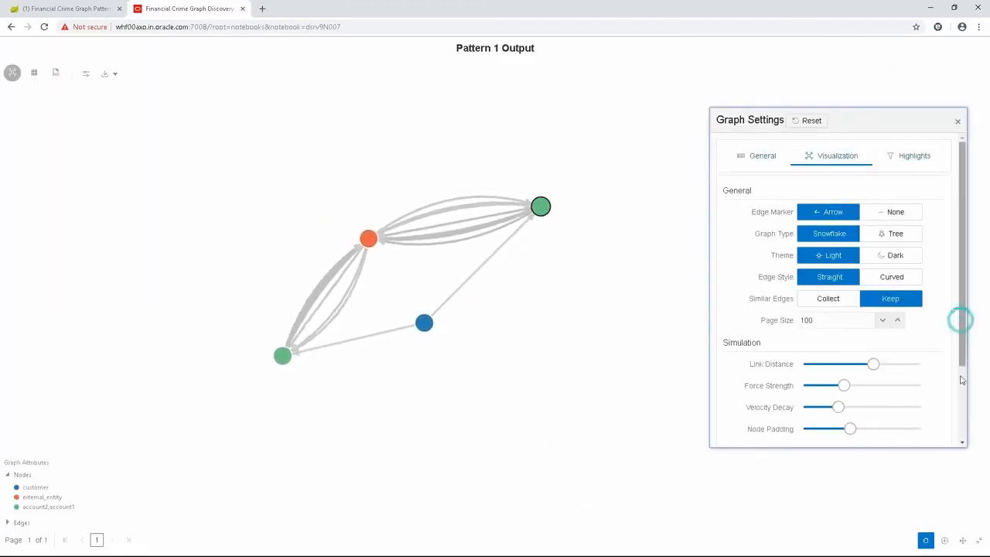
pyautogui.moveTo(961, 320); pyautogui.dragTo(971, 379)
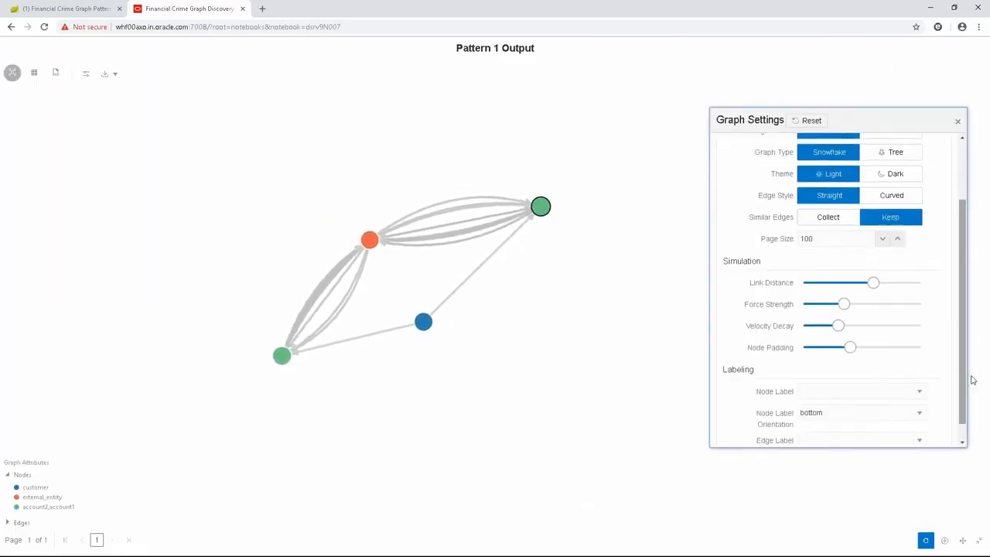
pyautogui.click(917, 392)
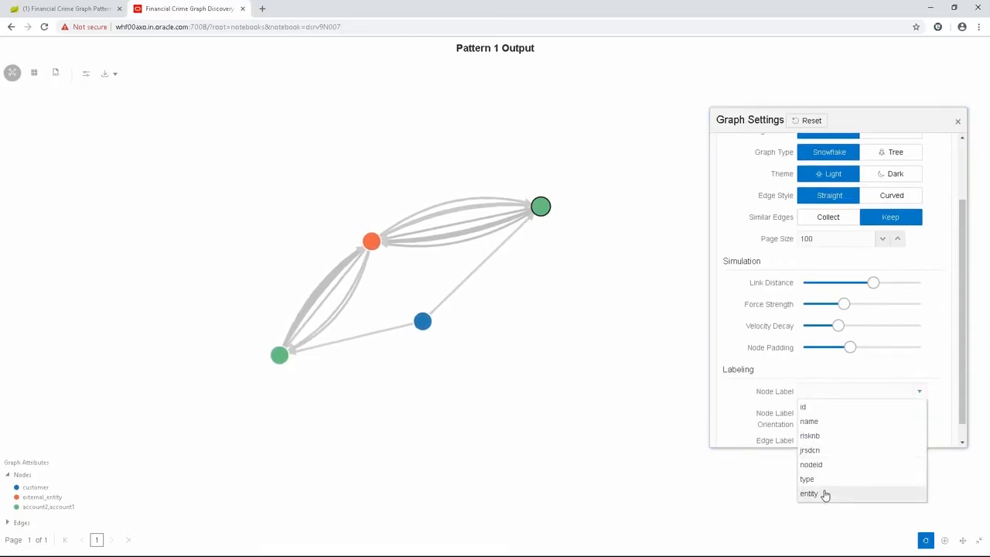
pyautogui.click(815, 421)
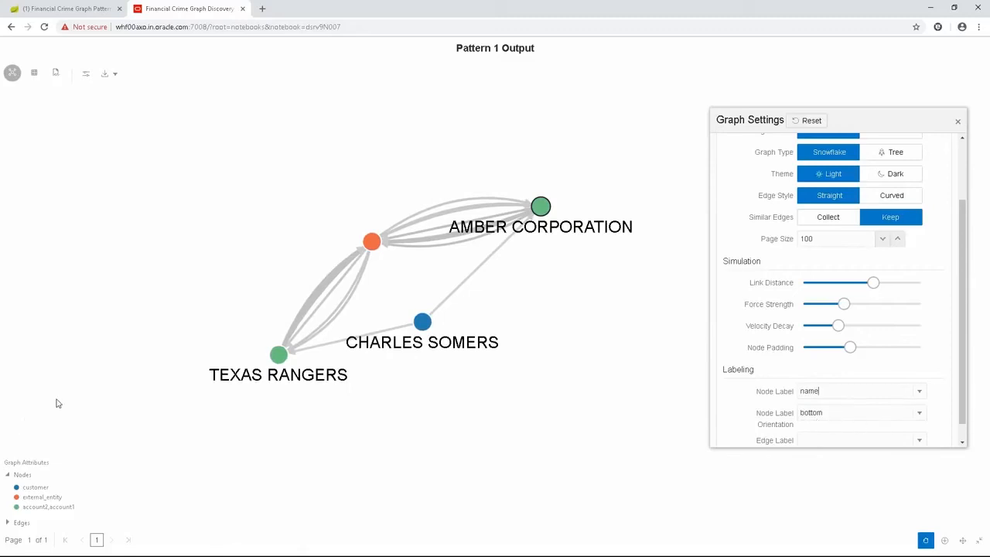
# - Label the graph's edges by relationship and move the external entity node outward to spread the edges apart
pyautogui.click(962, 396)
pyautogui.moveTo(961, 418); pyautogui.dragTo(965, 435)
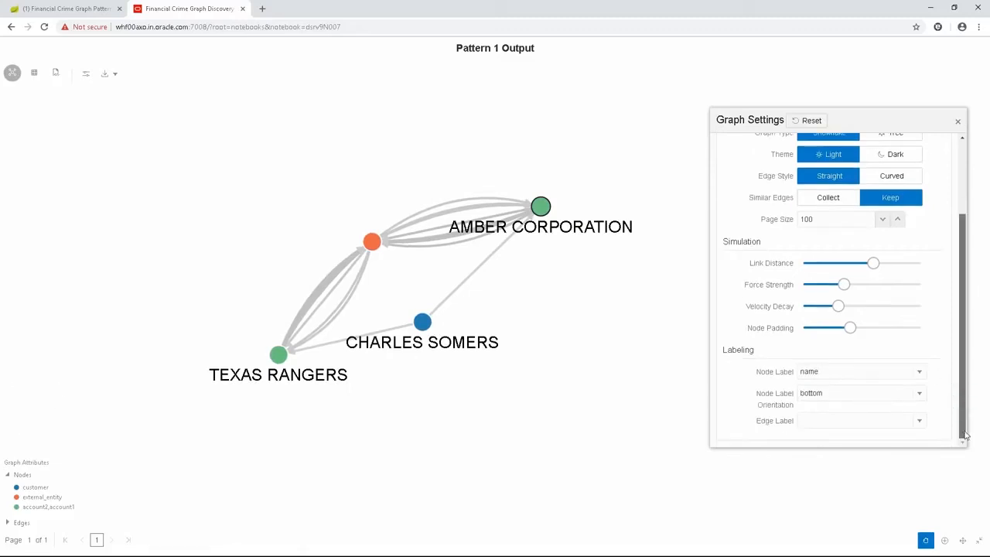
pyautogui.click(916, 421)
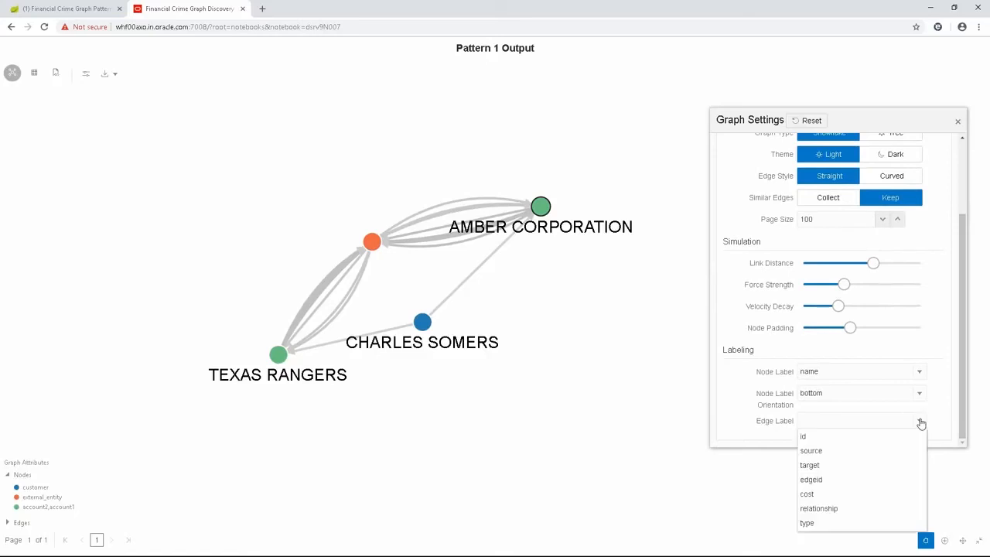
pyautogui.click(824, 508)
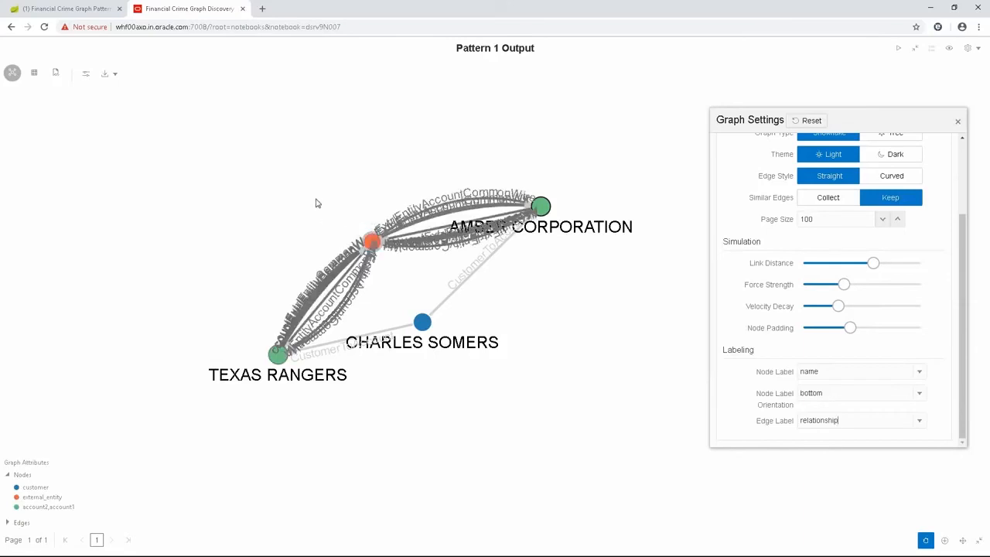
pyautogui.moveTo(366, 233); pyautogui.dragTo(306, 182)
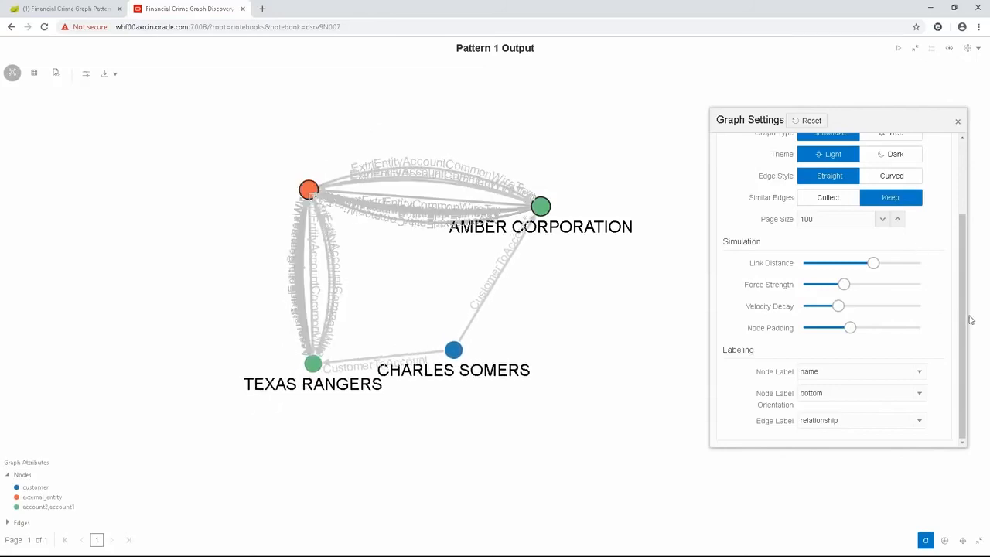
# - Start a new highlight for nodes based on the entity property
pyautogui.moveTo(963, 316); pyautogui.dragTo(968, 175)
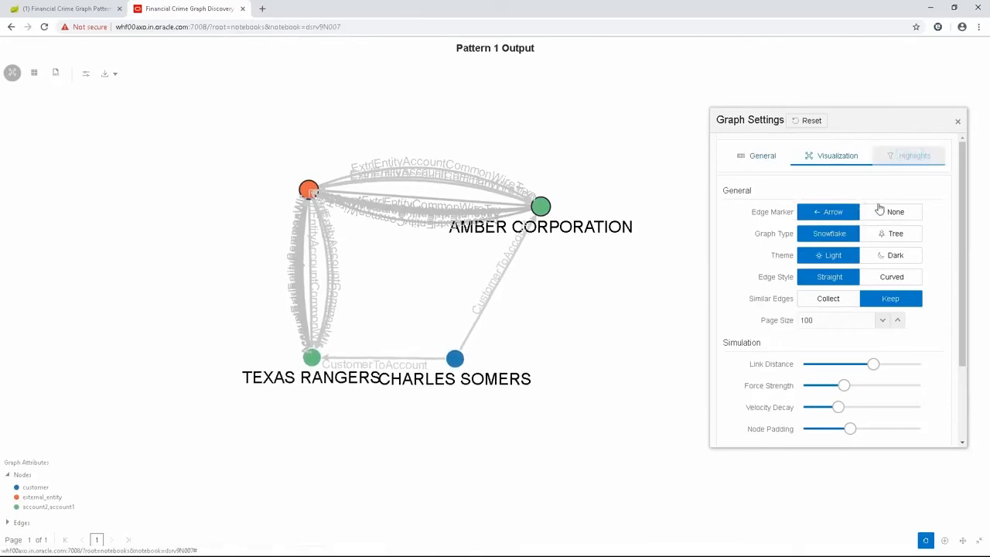
pyautogui.click(759, 247)
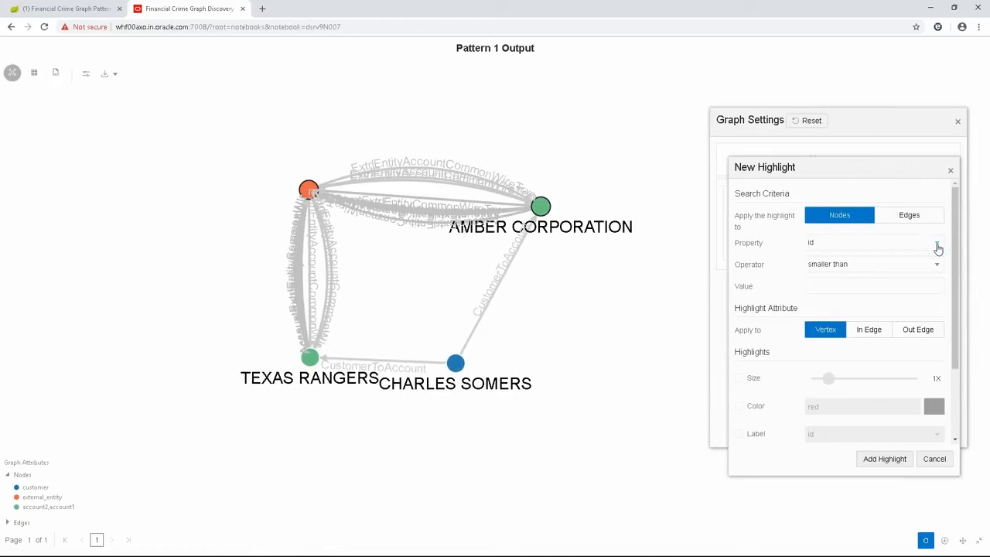
pyautogui.click(938, 246)
pyautogui.click(818, 345)
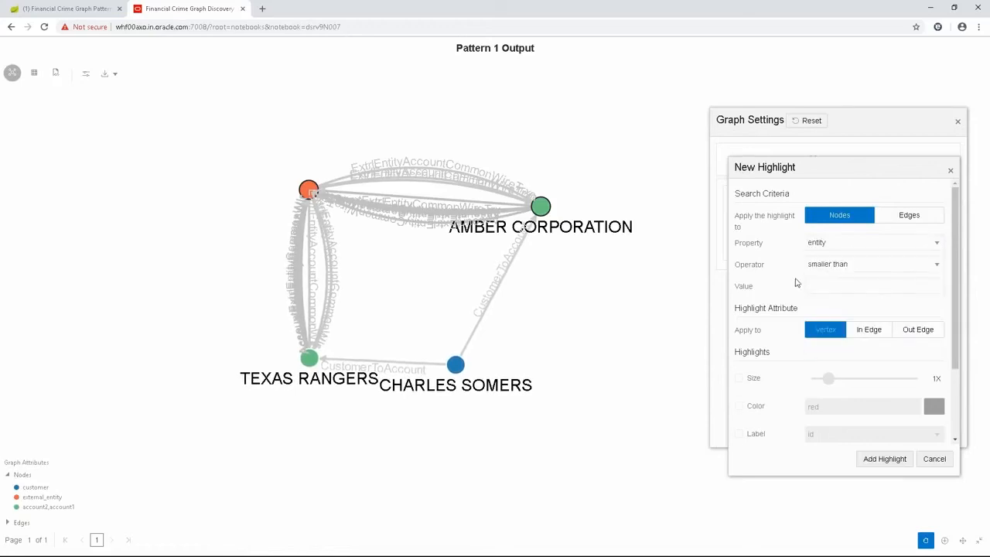
# - Examine the full properties of the customer node, the Amber Corporation account node and the external entity node
pyautogui.click(457, 364)
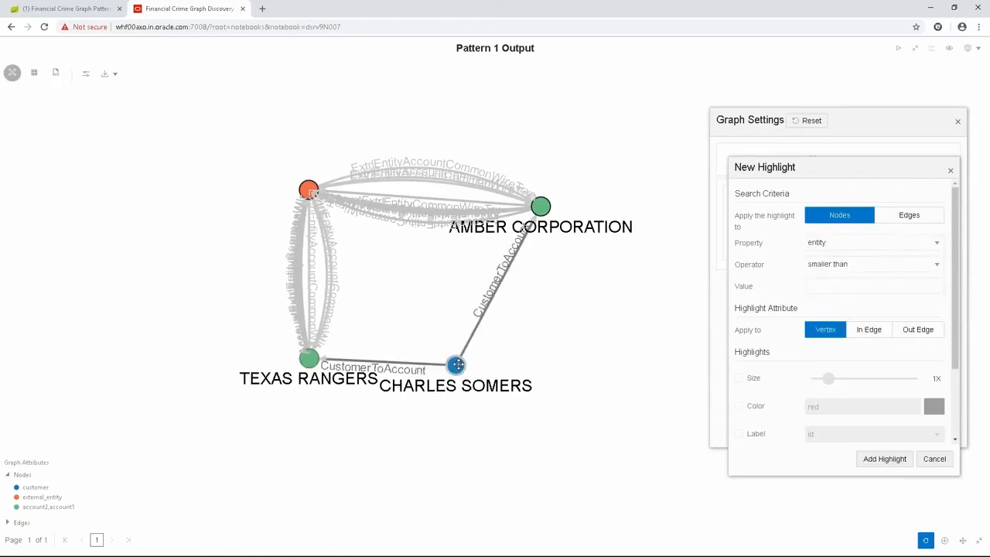
pyautogui.moveTo(313, 345)
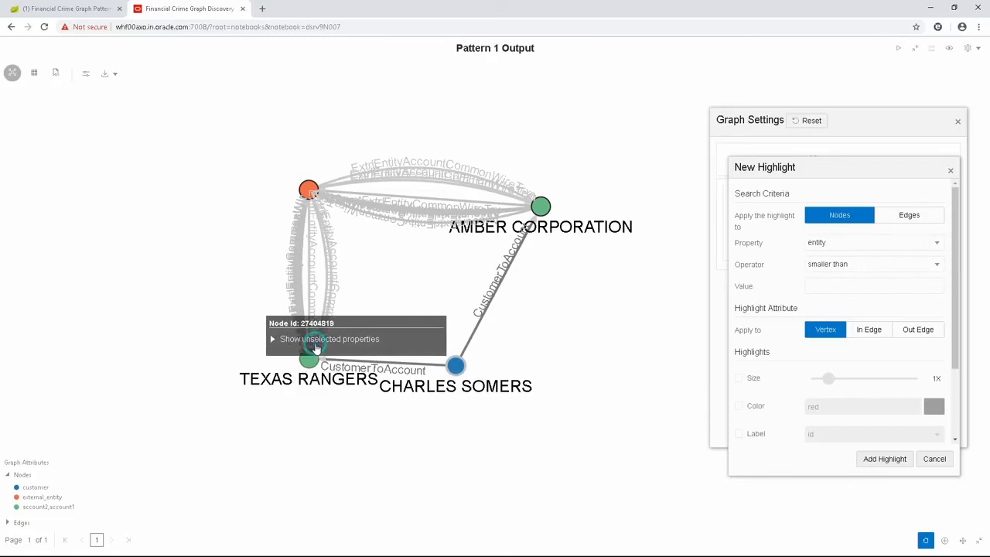
pyautogui.click(274, 340)
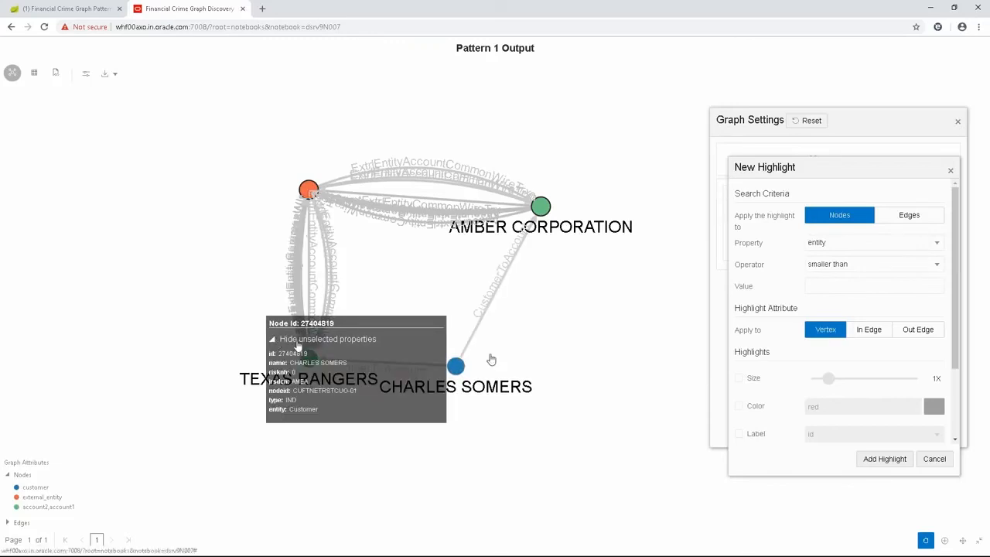
pyautogui.click(592, 330)
pyautogui.click(542, 205)
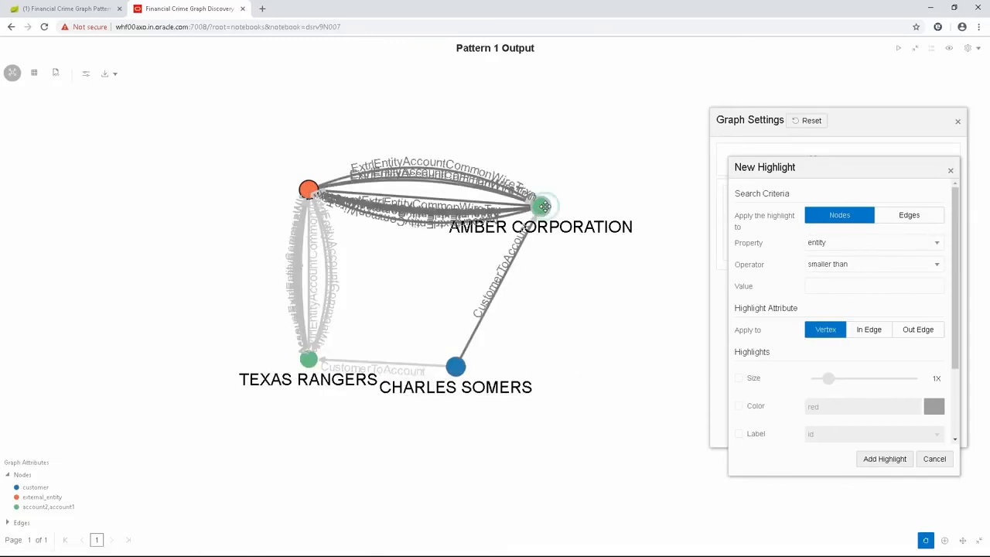
pyautogui.moveTo(543, 205)
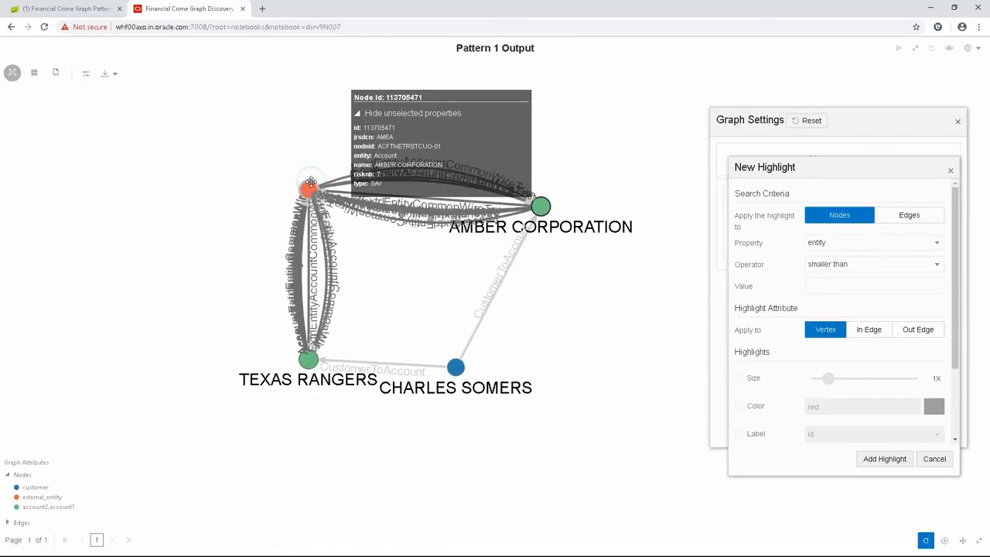
pyautogui.click(310, 186)
pyautogui.moveTo(309, 185)
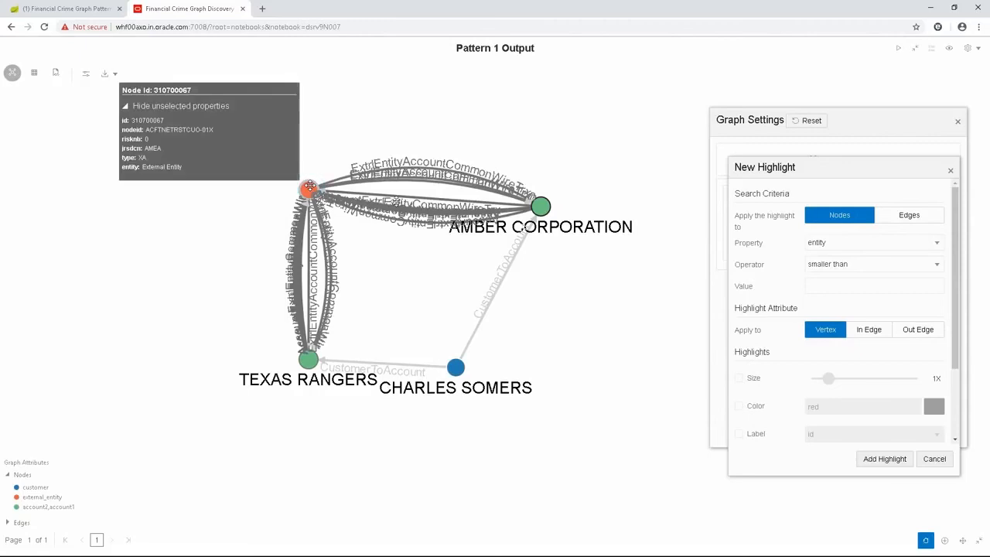
# - Make the highlight match entity equal to Customer, assign it the male icon and add it to the graph
pyautogui.click(842, 263)
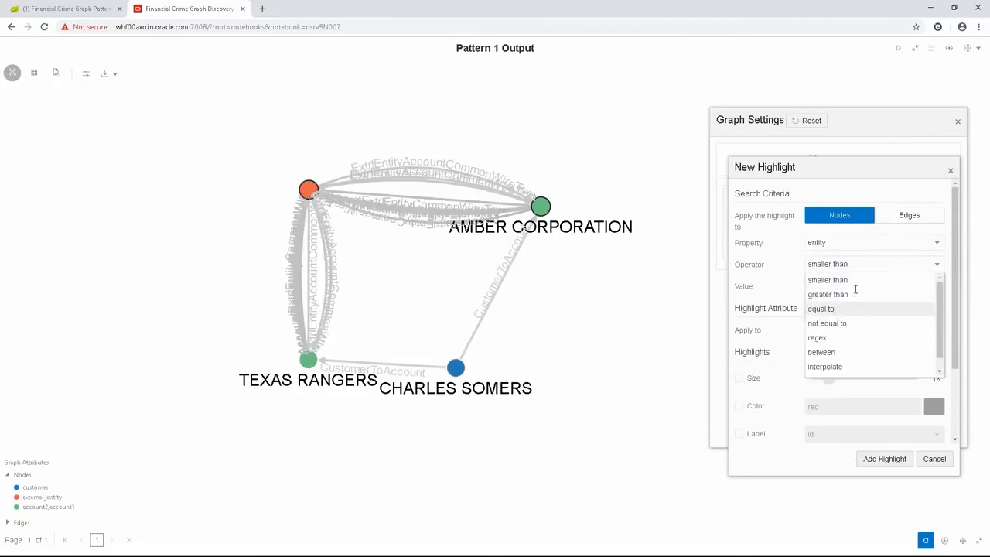
pyautogui.click(850, 309)
pyautogui.click(855, 287)
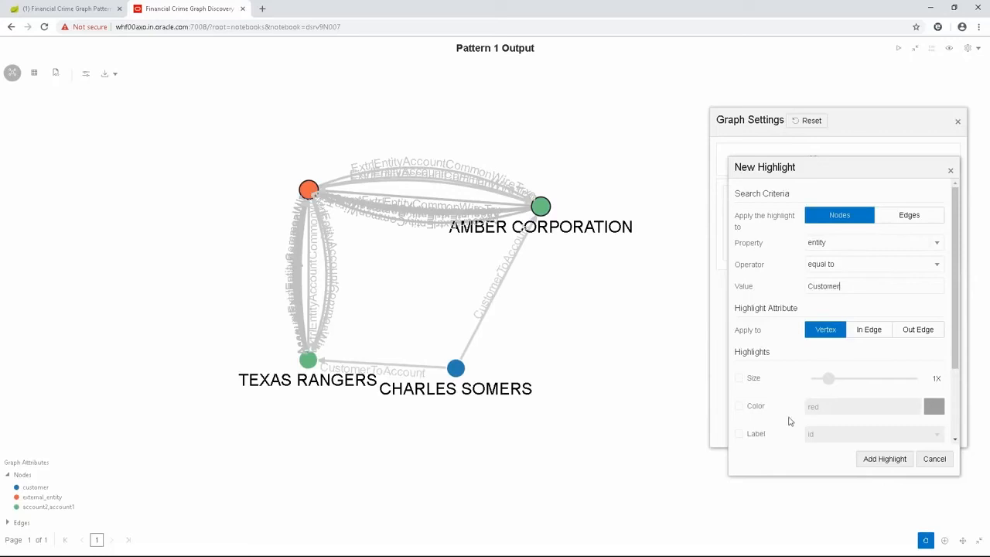
pyautogui.scroll(-1, 790, 420)
pyautogui.click(753, 421)
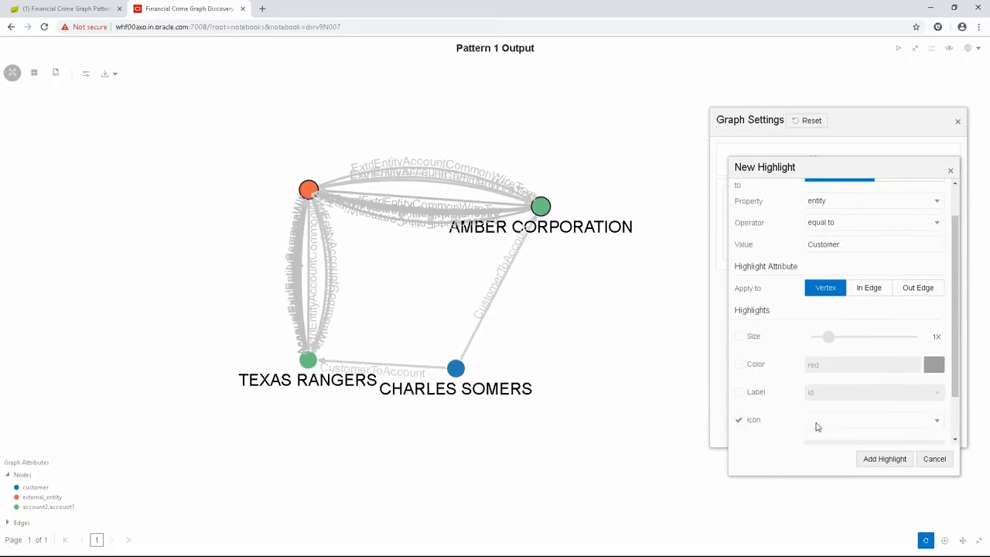
pyautogui.click(816, 422)
pyautogui.write('male')
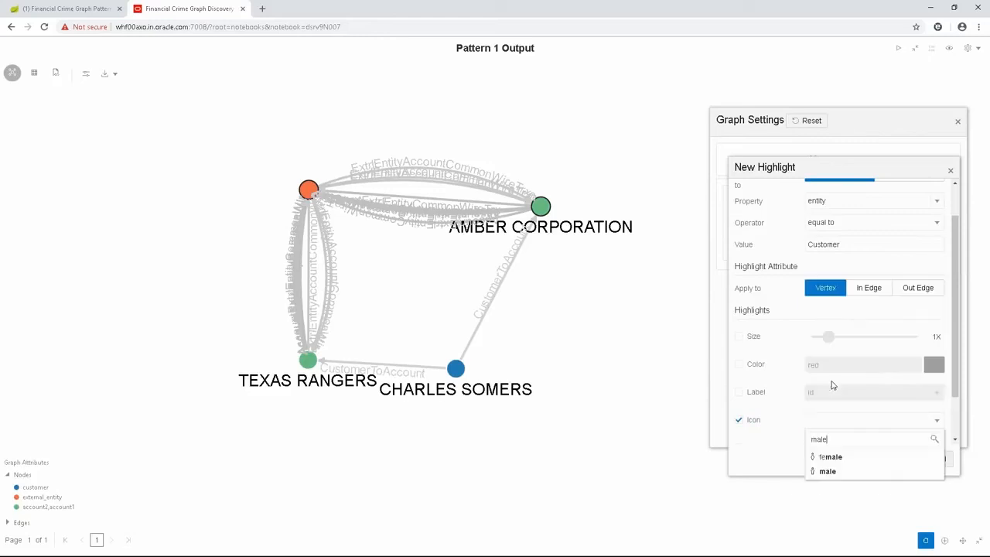
pyautogui.click(827, 471)
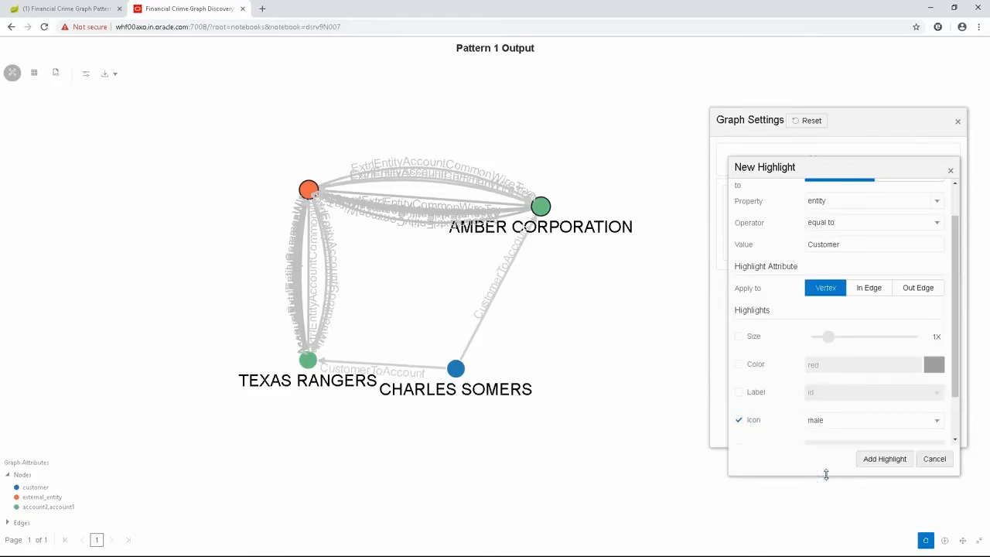
pyautogui.click(883, 459)
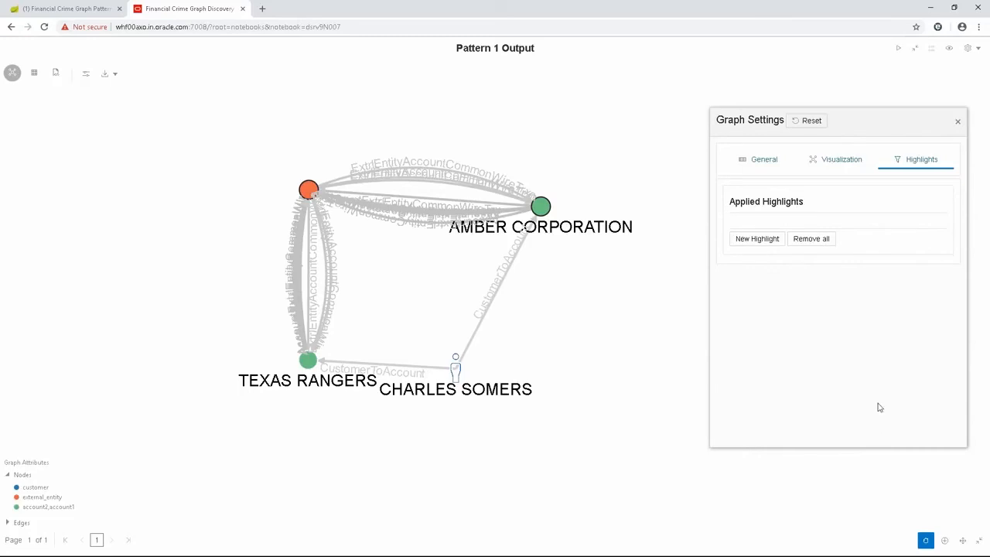
# - Start another highlight for nodes whose entity is equal to Account
pyautogui.click(763, 255)
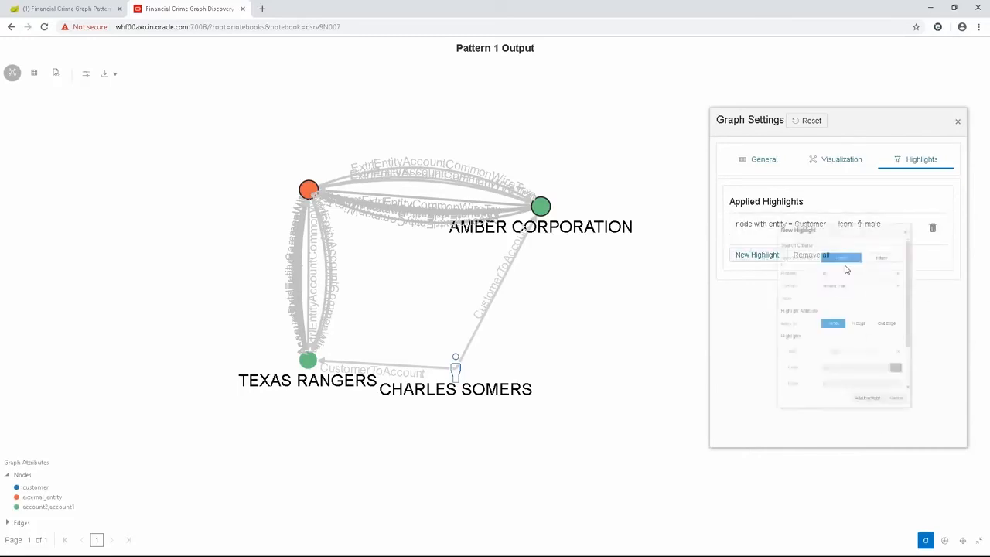
pyautogui.click(870, 244)
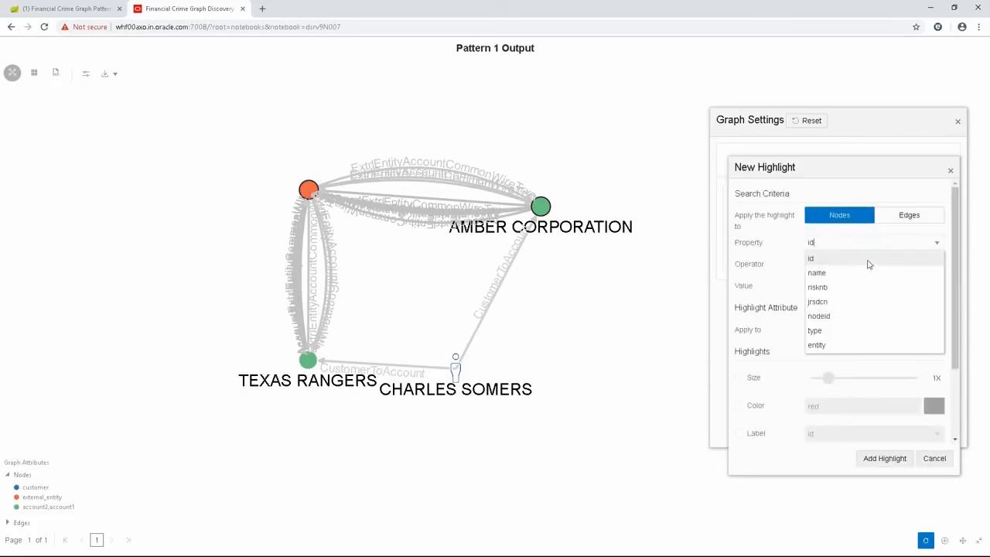
pyautogui.click(824, 345)
pyautogui.click(864, 264)
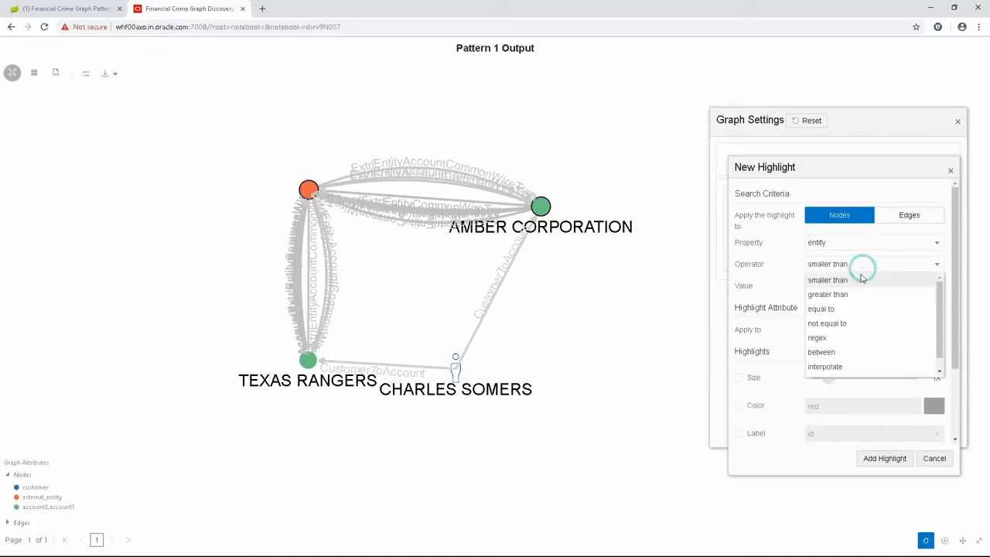
pyautogui.click(841, 309)
pyautogui.click(854, 288)
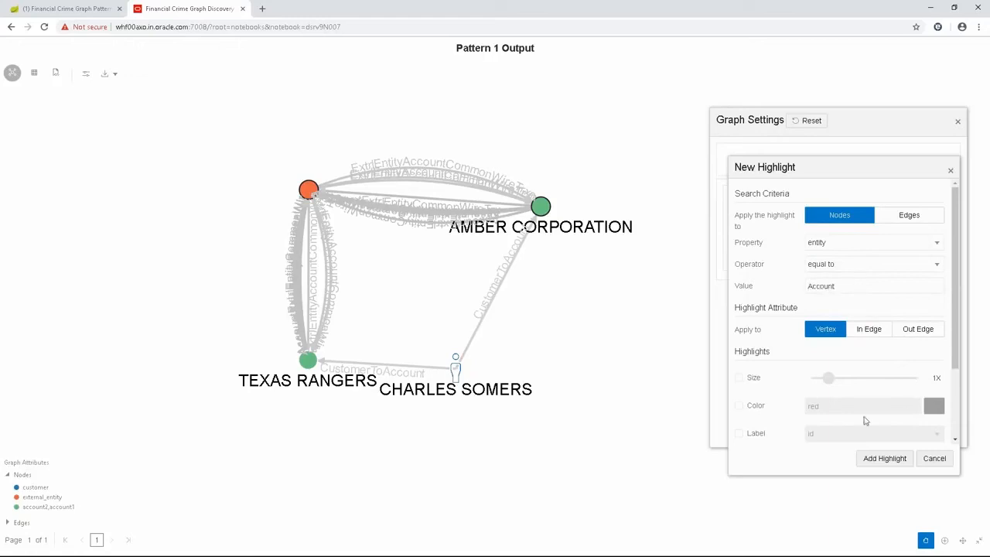
# - Assign the folder-open icon to the Account node highlight and add it to the graph
pyautogui.moveTo(956, 343); pyautogui.dragTo(957, 377)
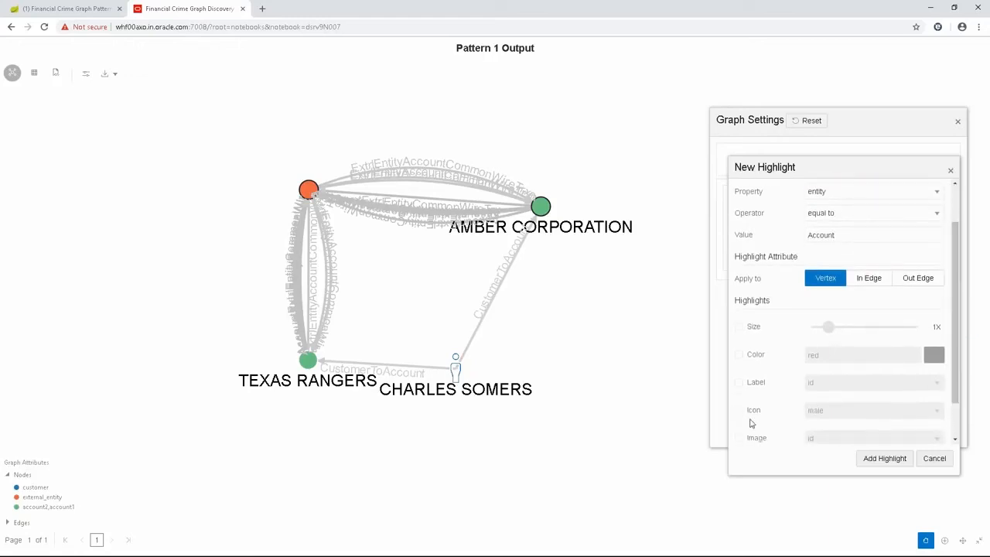
pyautogui.click(747, 413)
pyautogui.click(831, 412)
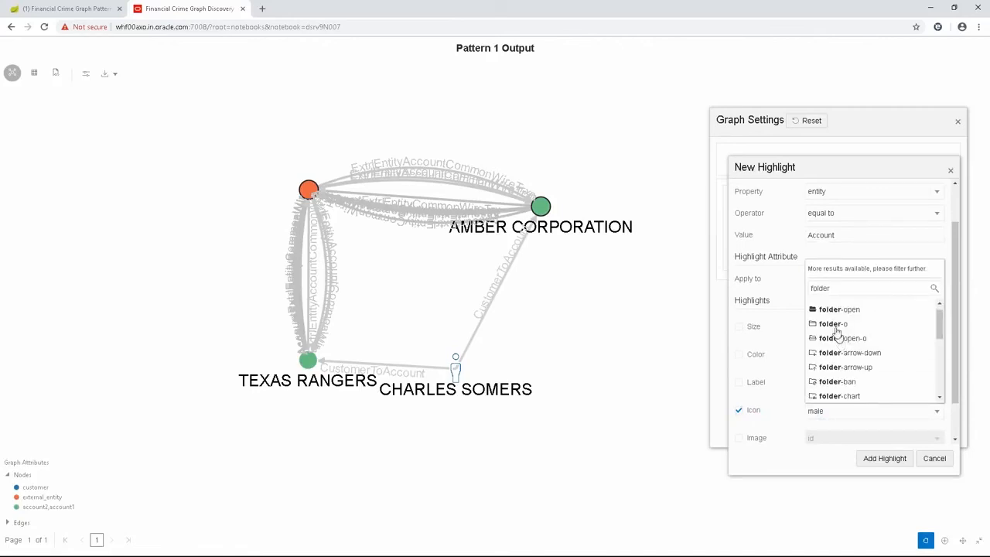
pyautogui.click(836, 310)
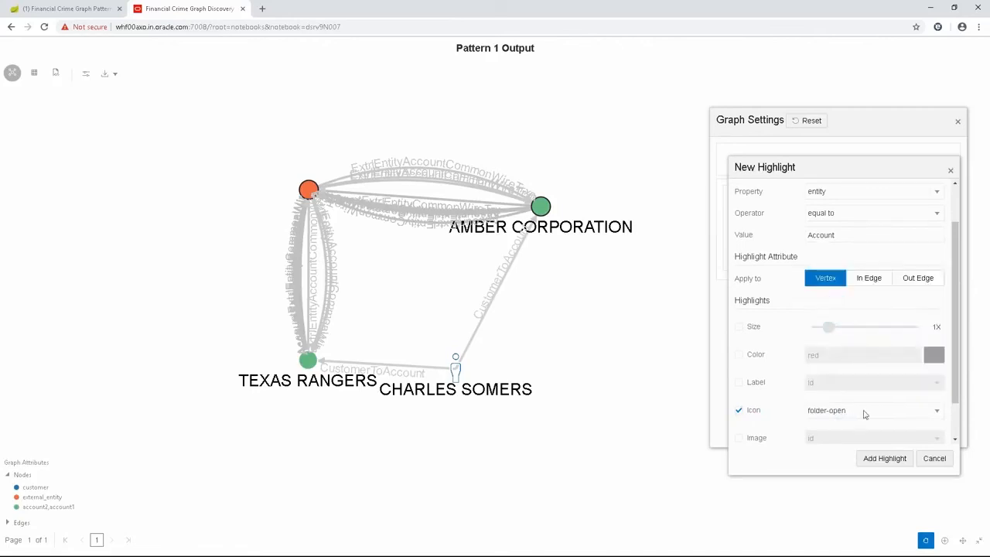
pyautogui.click(883, 458)
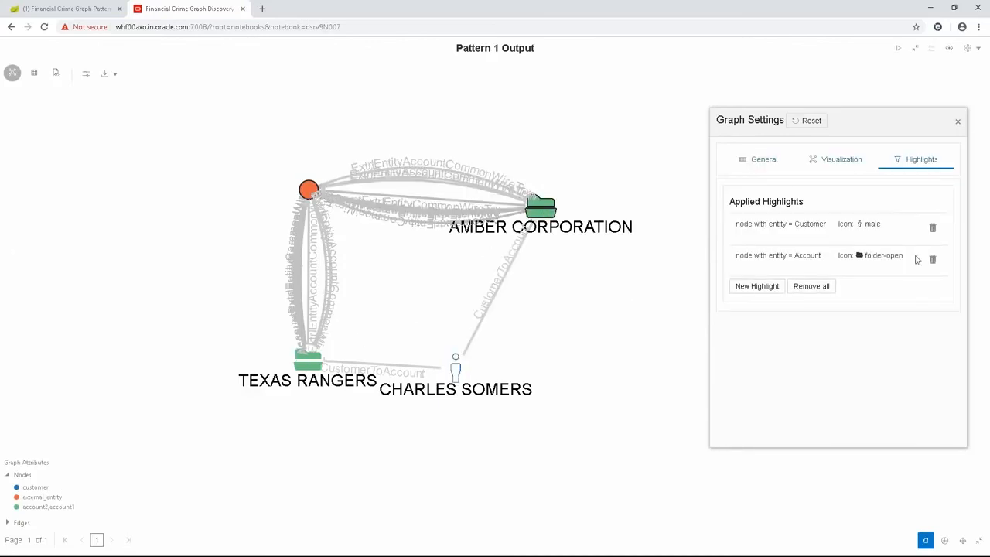
# - Start another highlight for nodes whose entity is equal to External Entity
pyautogui.click(759, 286)
pyautogui.click(857, 244)
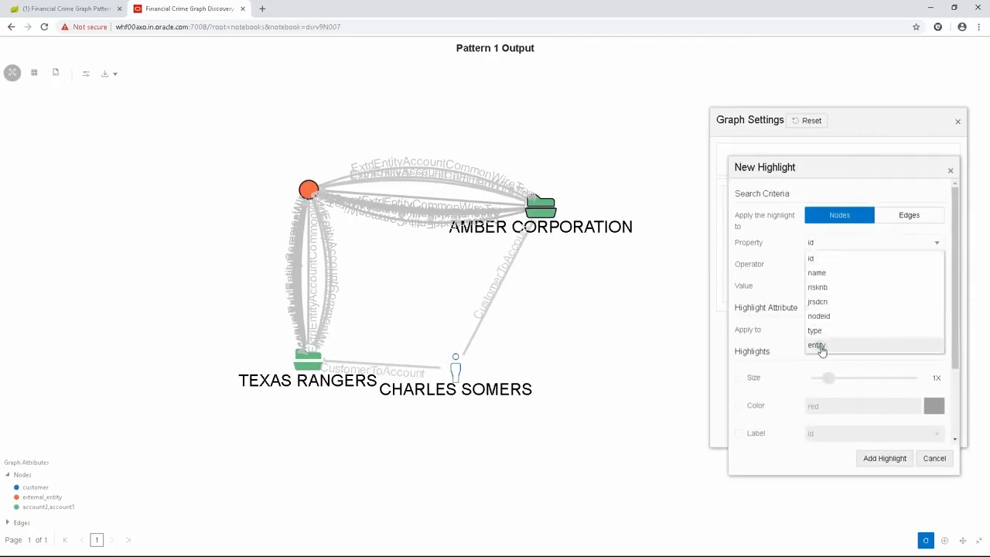
pyautogui.click(818, 344)
pyautogui.click(867, 270)
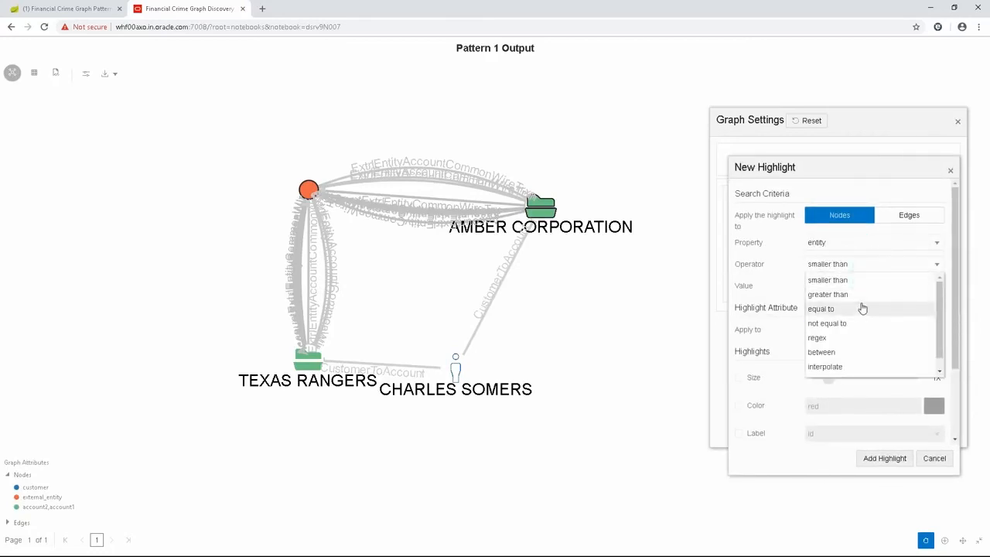
pyautogui.click(858, 310)
pyautogui.click(849, 287)
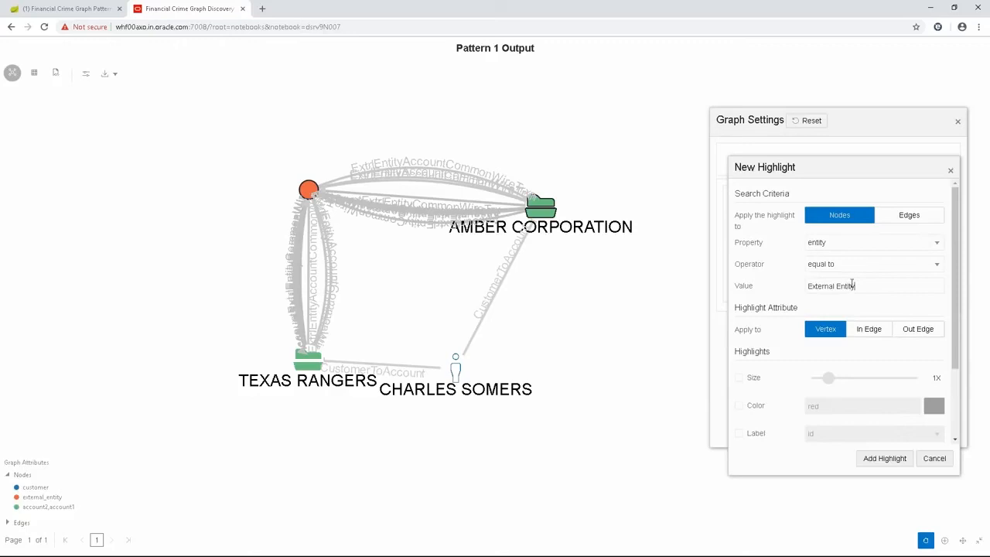
# - Assign the bank icon to the External Entity highlight and add it to the graph
pyautogui.moveTo(955, 345); pyautogui.dragTo(953, 372)
pyautogui.click(745, 422)
pyautogui.click(868, 423)
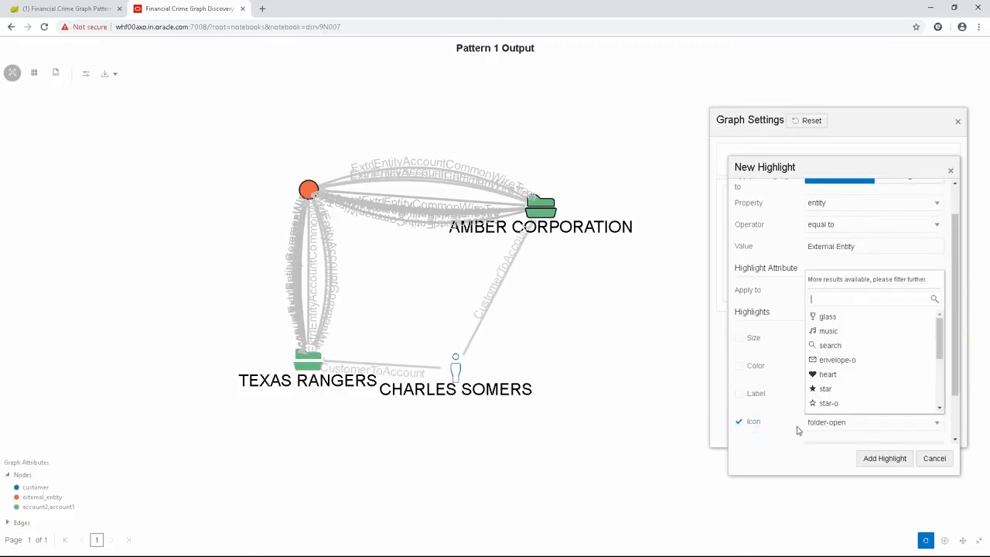
pyautogui.write('bank')
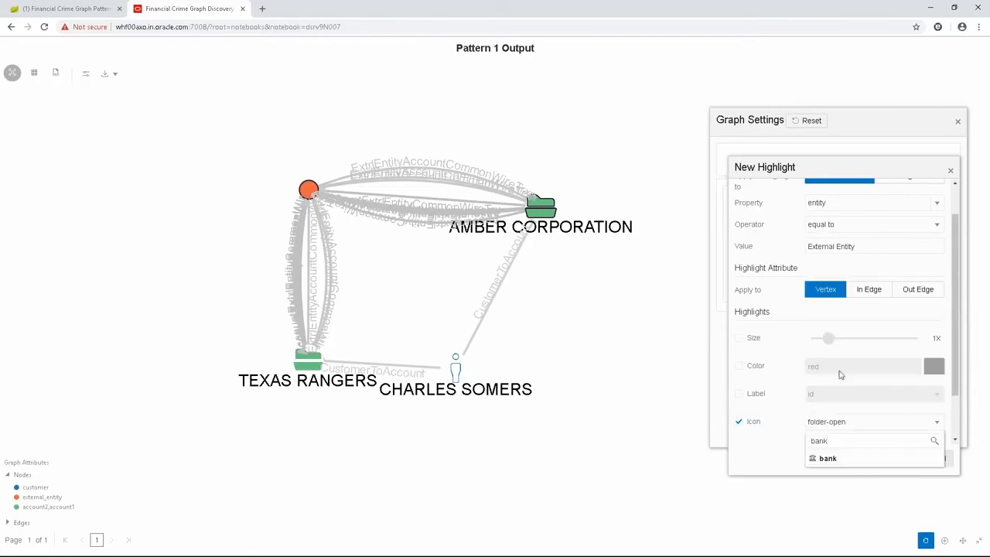
pyautogui.click(826, 458)
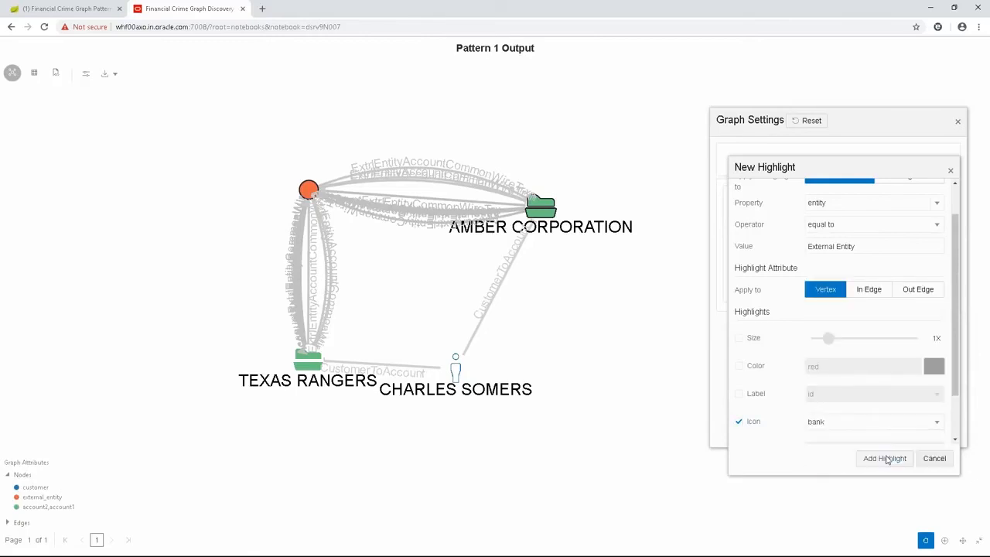
pyautogui.click(887, 458)
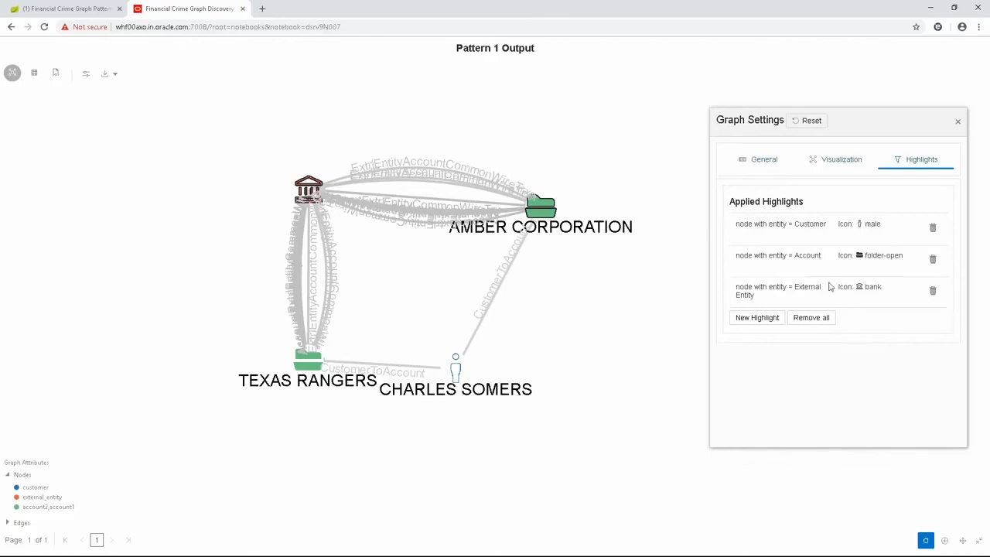
# - Start a new highlight for edges based on the relationship property
pyautogui.click(755, 316)
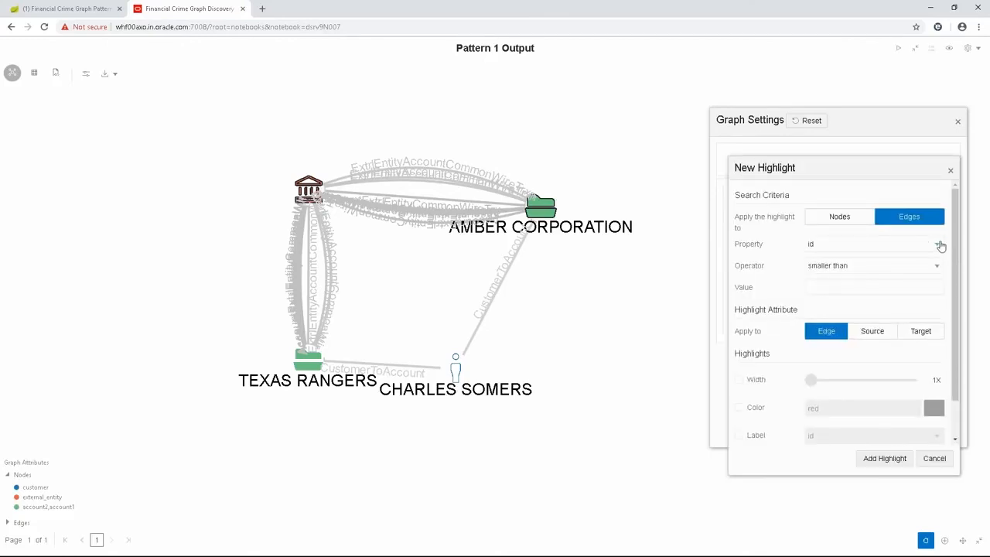
pyautogui.click(939, 245)
pyautogui.click(838, 333)
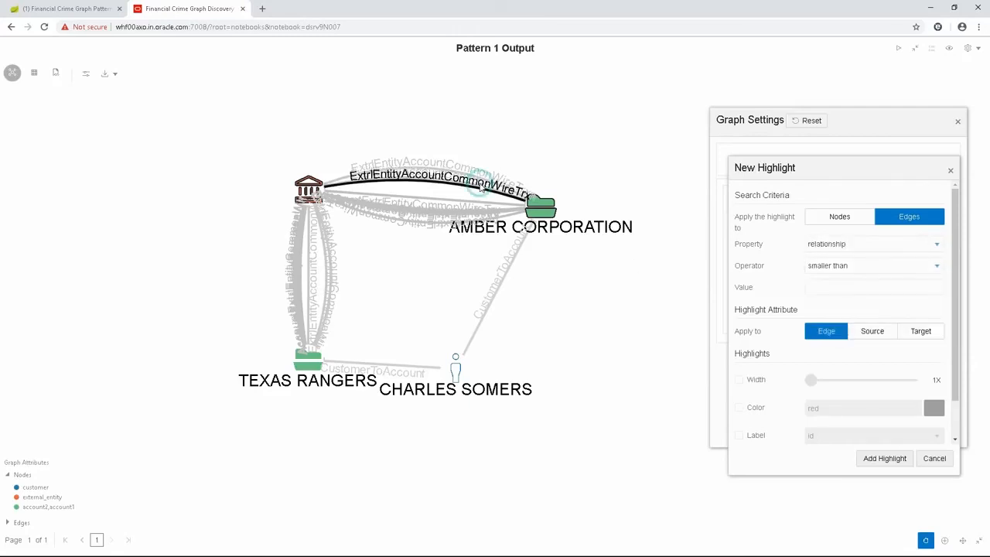
# - Copy the relationship value from a wire transaction edge and make the highlight match relationship equal to ExtrlEntityAccountCommonWireTrxn
pyautogui.moveTo(474, 191)
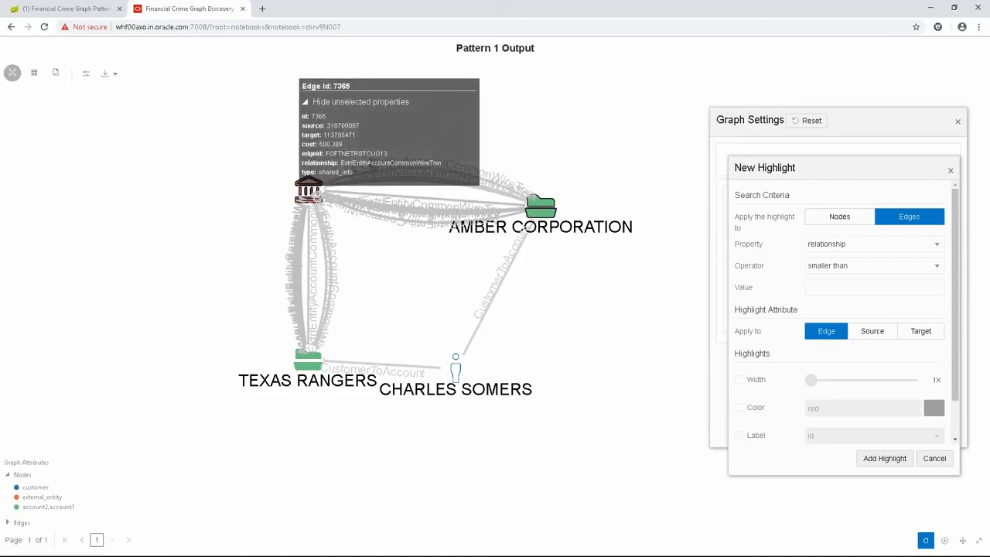
pyautogui.rightClick(371, 166)
pyautogui.click(390, 170)
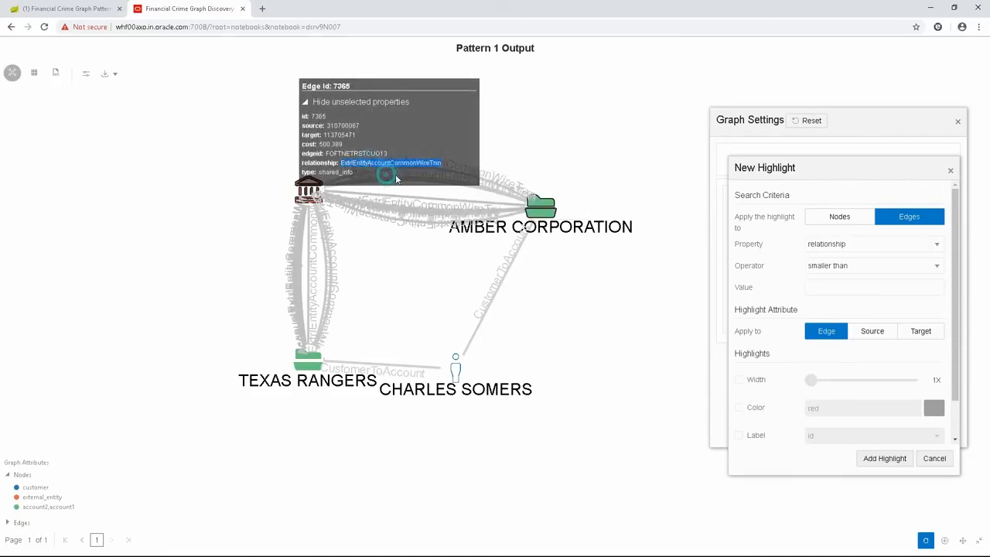
pyautogui.click(850, 287)
pyautogui.write('ExtrlEntityAccountCommonWireTrxn')
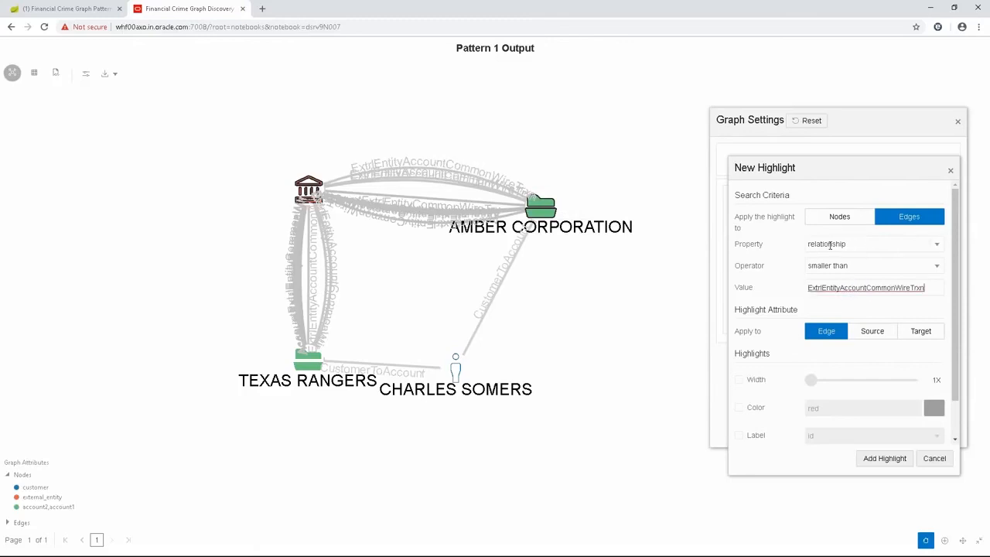
pyautogui.click(842, 265)
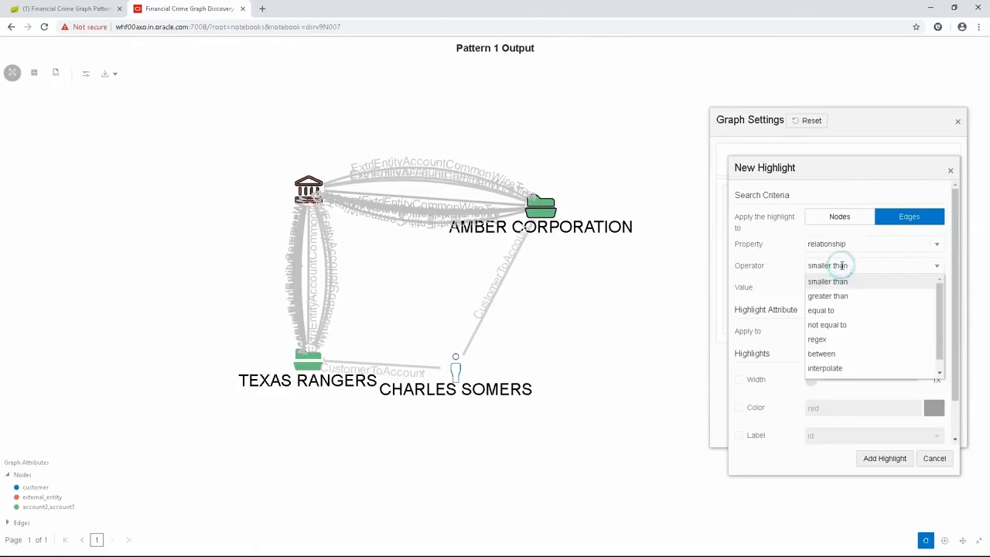
pyautogui.click(831, 311)
# - Color the matching edges red with the Animated and Dashed animations and add the highlight
pyautogui.click(754, 411)
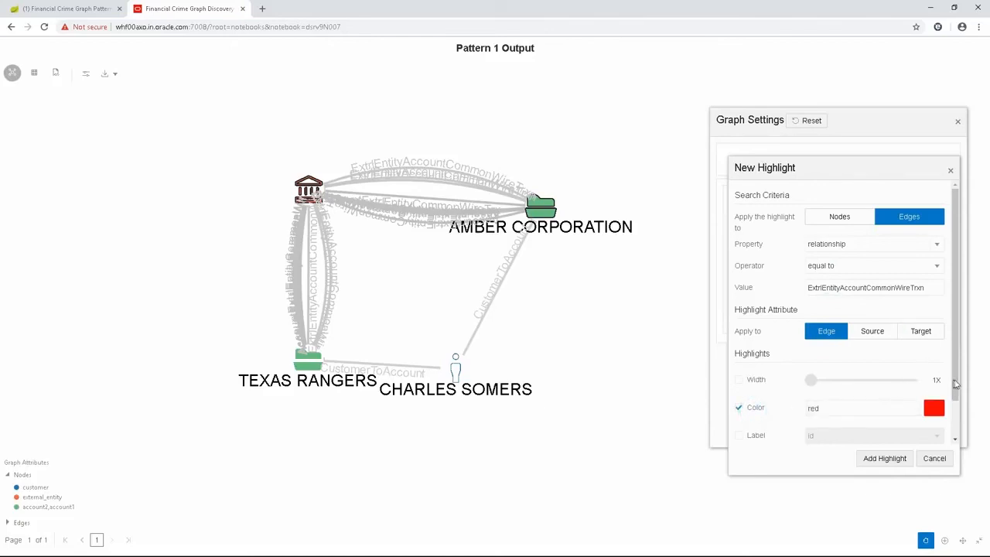
pyautogui.scroll(-1, 955, 384)
pyautogui.click(745, 420)
pyautogui.click(841, 426)
pyautogui.click(828, 469)
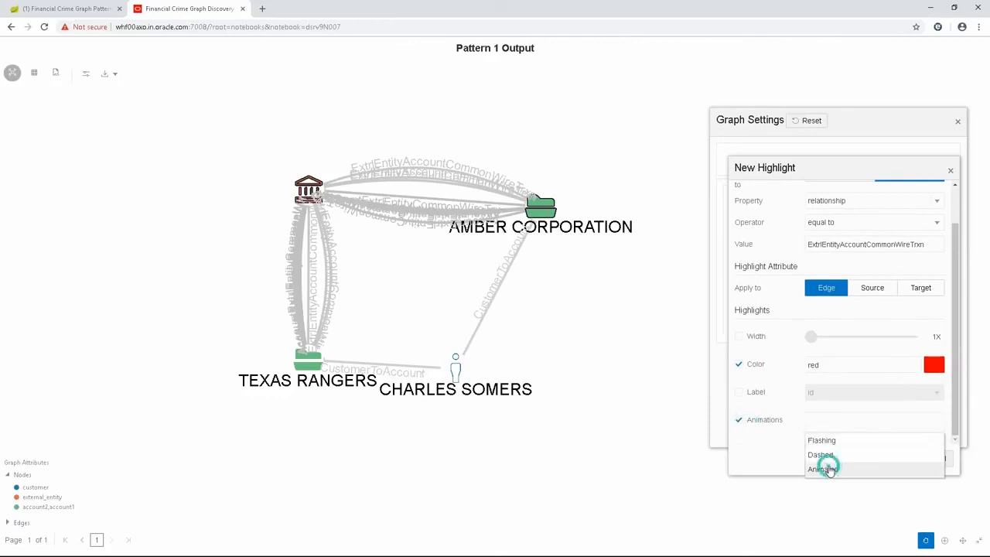
pyautogui.click(865, 421)
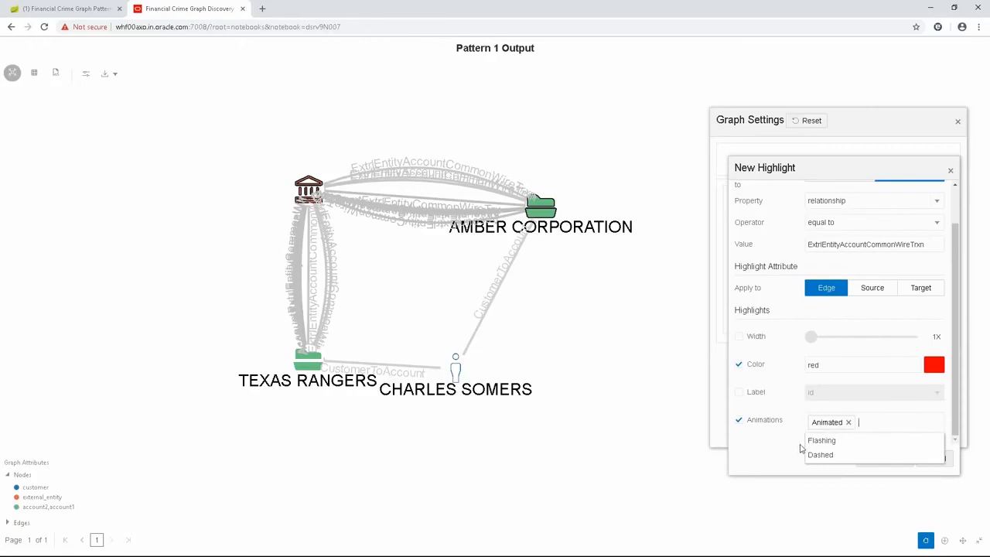
pyautogui.click(818, 455)
pyautogui.click(877, 461)
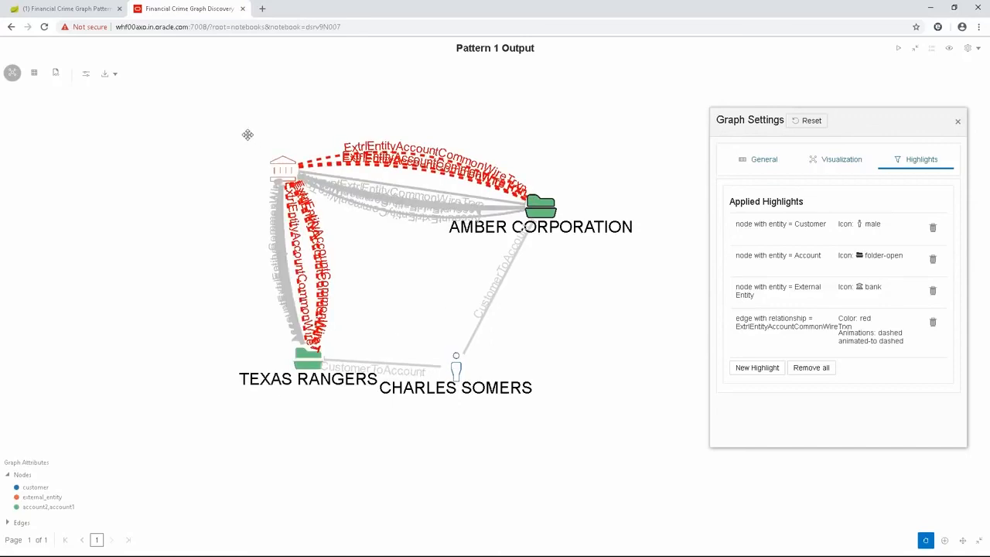
# - Start another edge highlight for relationship equal to AccountExtrlEntityCommonWireTrxn
pyautogui.click(757, 368)
pyautogui.click(907, 215)
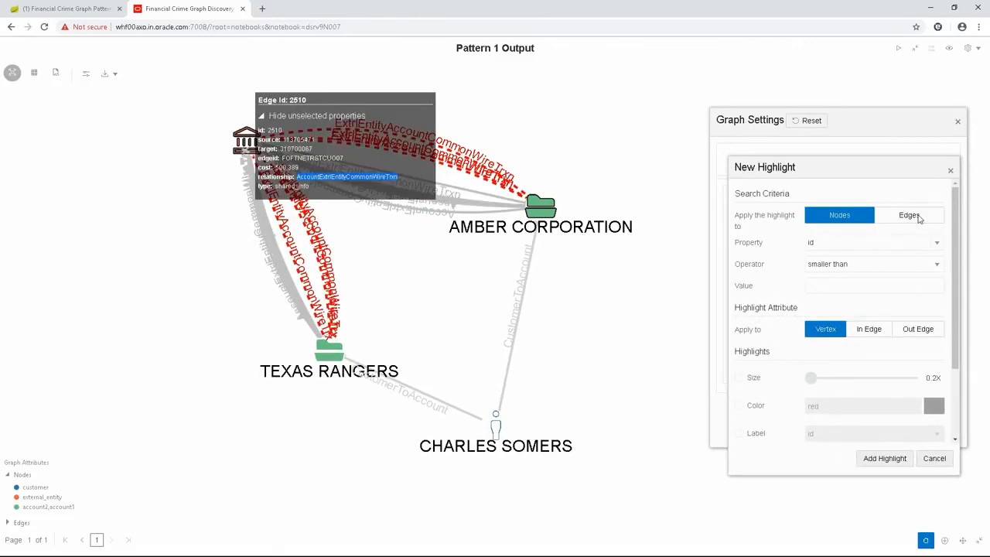
pyautogui.click(916, 217)
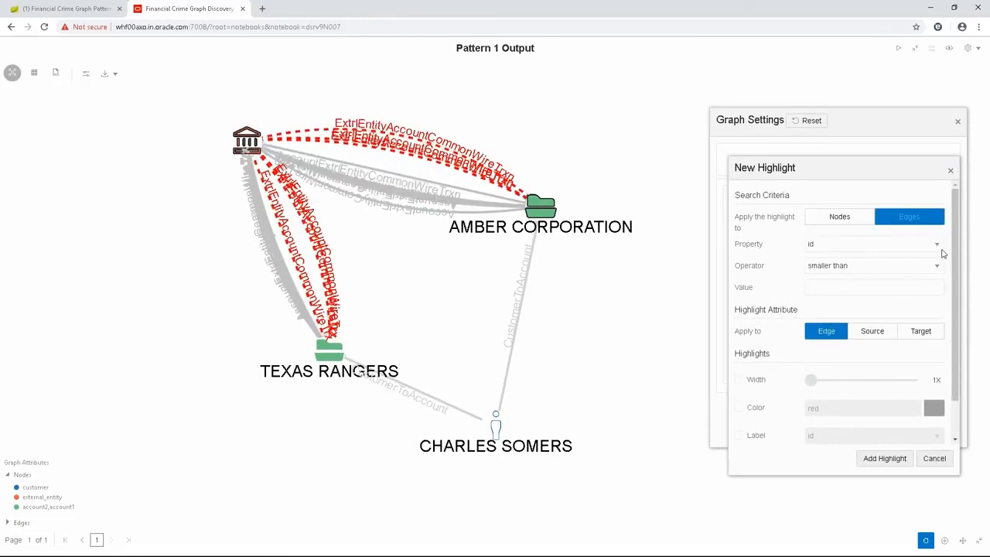
pyautogui.click(937, 246)
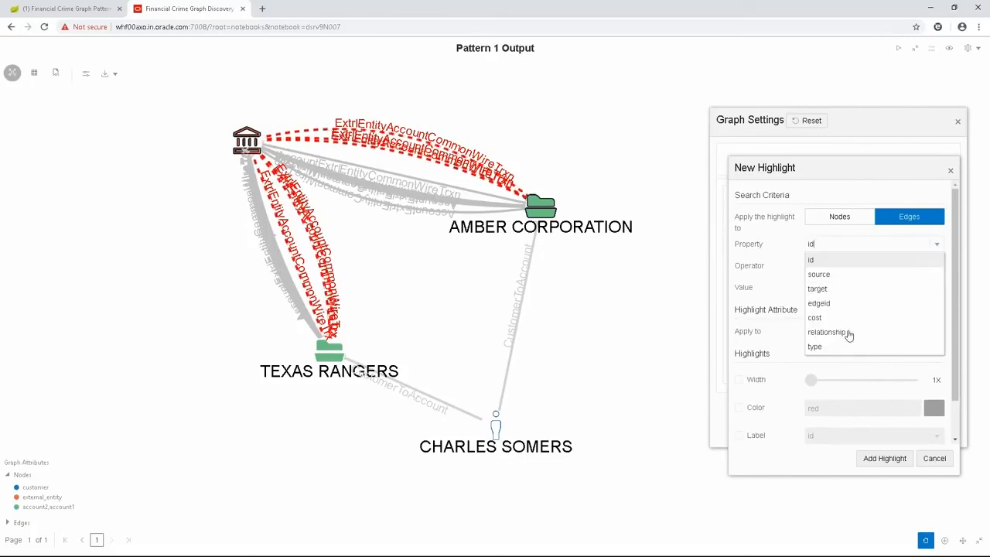
pyautogui.click(847, 331)
pyautogui.click(862, 268)
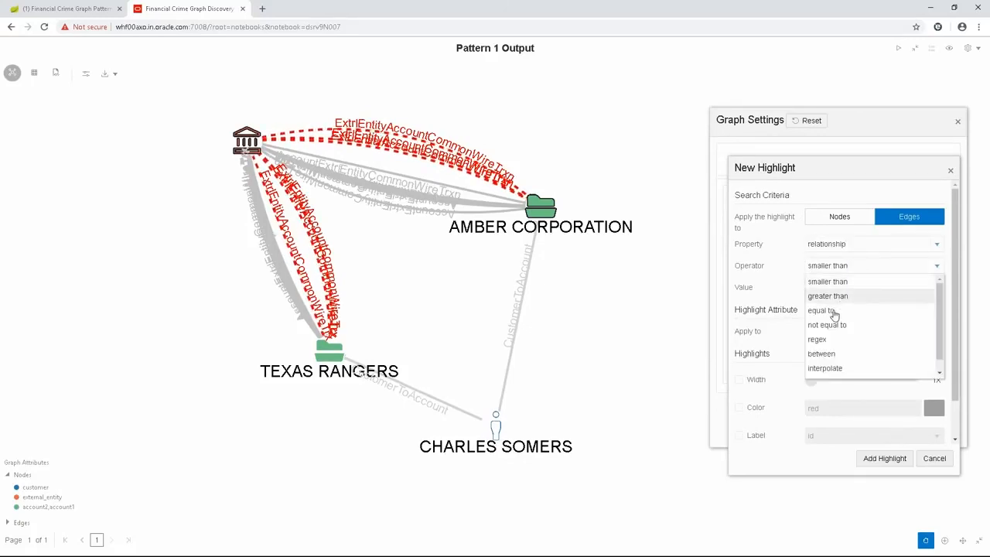
pyautogui.click(835, 312)
pyautogui.click(848, 287)
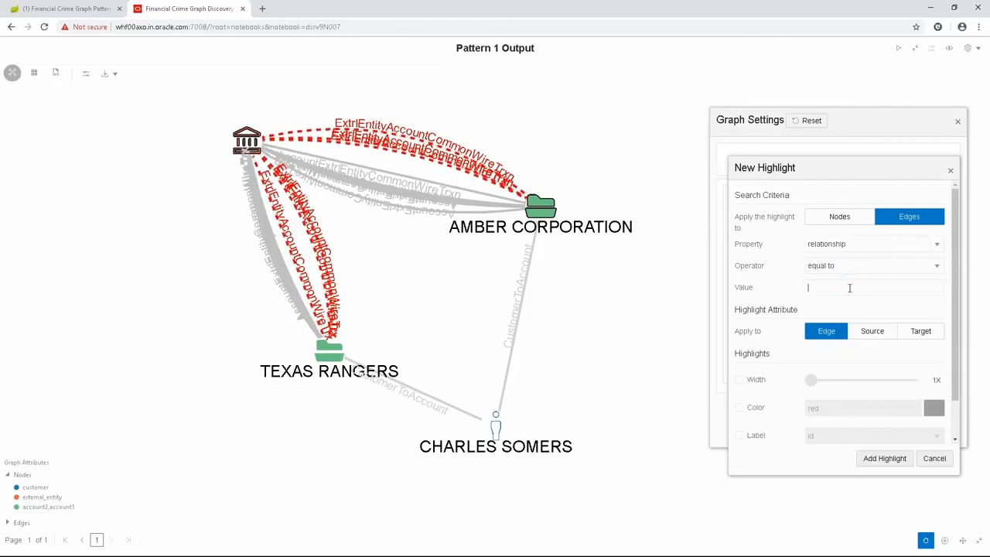
pyautogui.write('AccountExtrlEntityCommonWireTrxn')
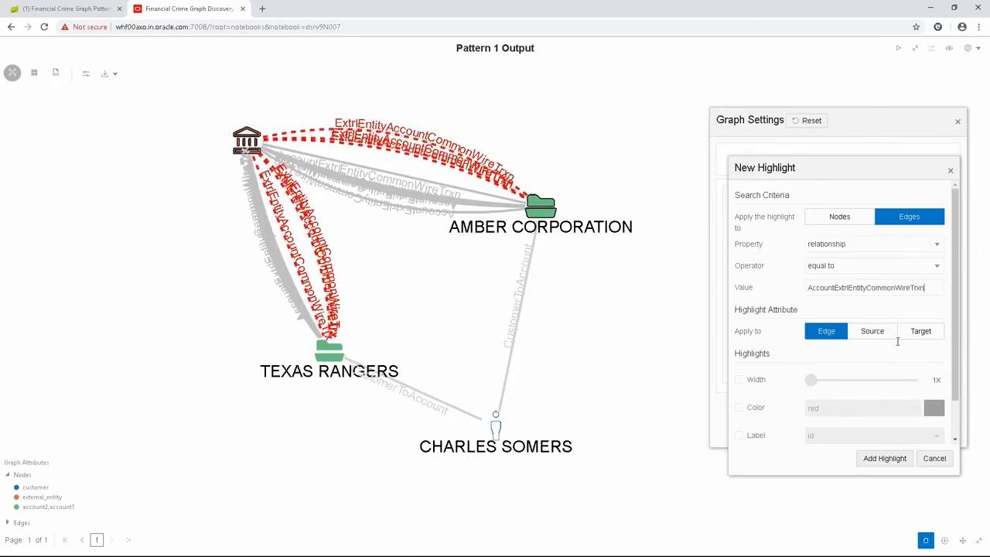
# - Color these edges blue, keep only the Dashed animation and add the highlight
pyautogui.click(748, 408)
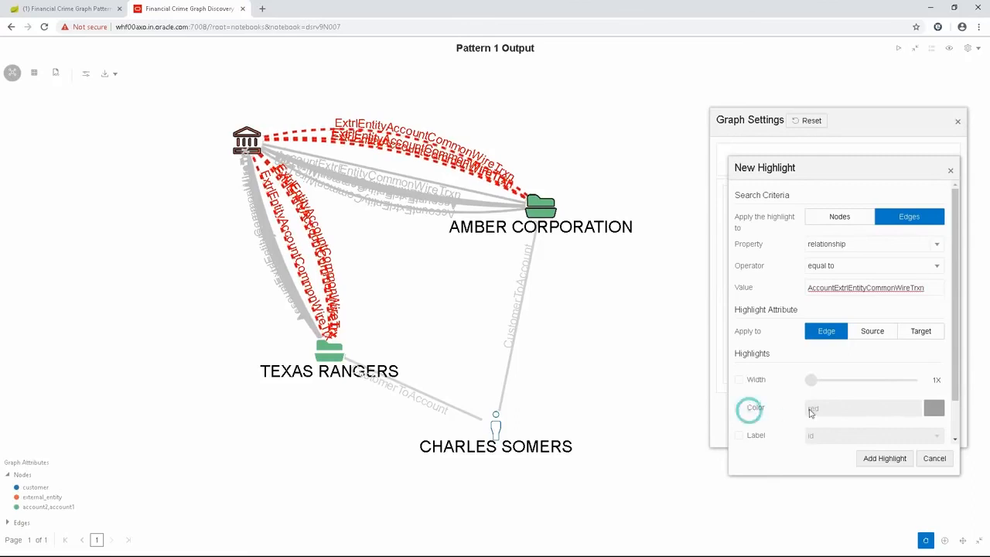
pyautogui.click(828, 407)
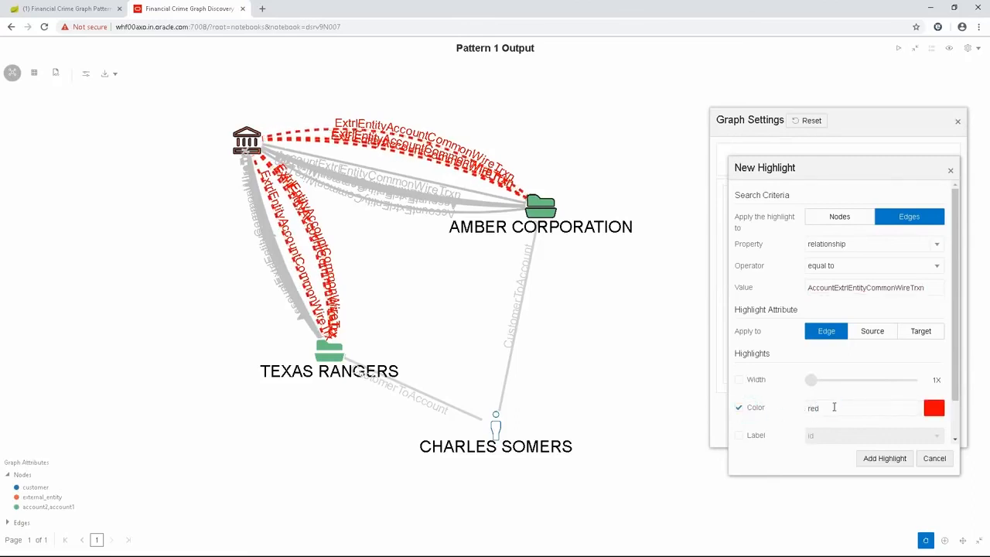
pyautogui.doubleClick(831, 406)
pyautogui.write('blue')
pyautogui.moveTo(955, 380); pyautogui.dragTo(959, 422)
pyautogui.click(756, 422)
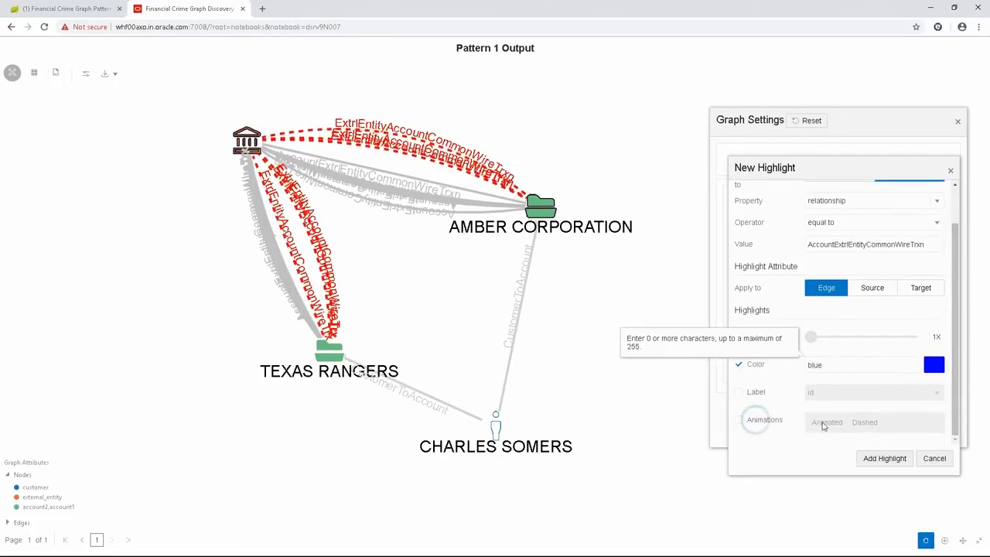
pyautogui.click(849, 422)
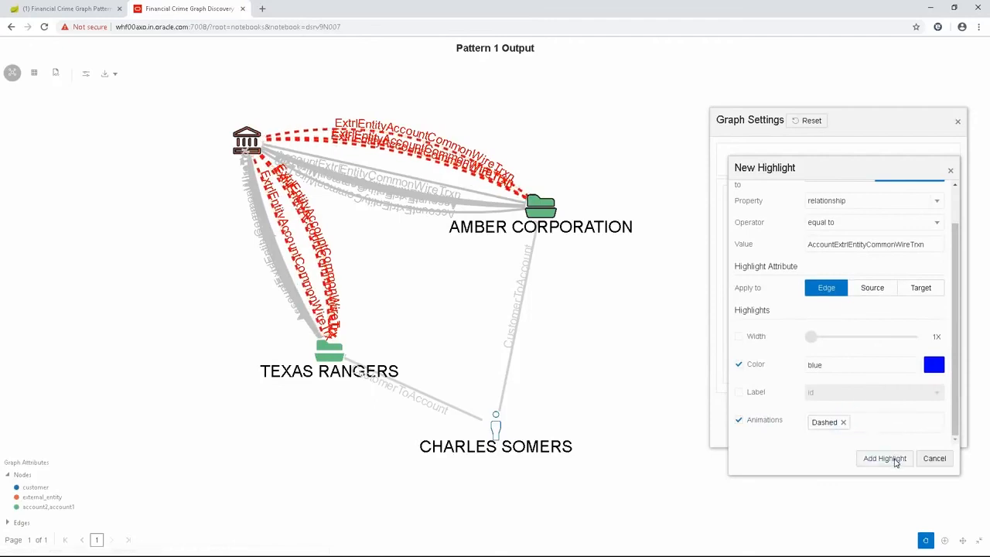
pyautogui.click(883, 457)
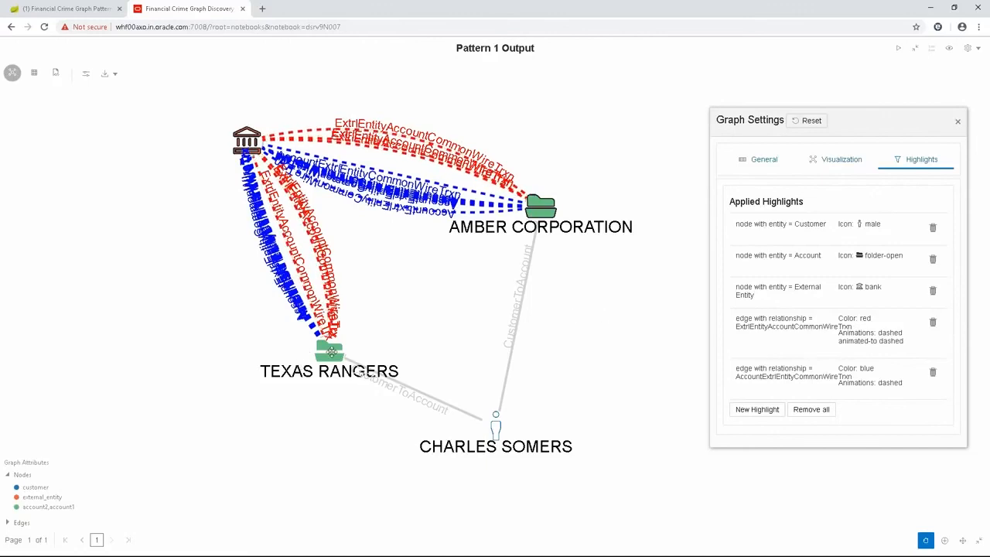
# - Start a new highlight for nodes whose risknb is greater than 6
pyautogui.click(329, 351)
pyautogui.click(759, 409)
pyautogui.click(847, 243)
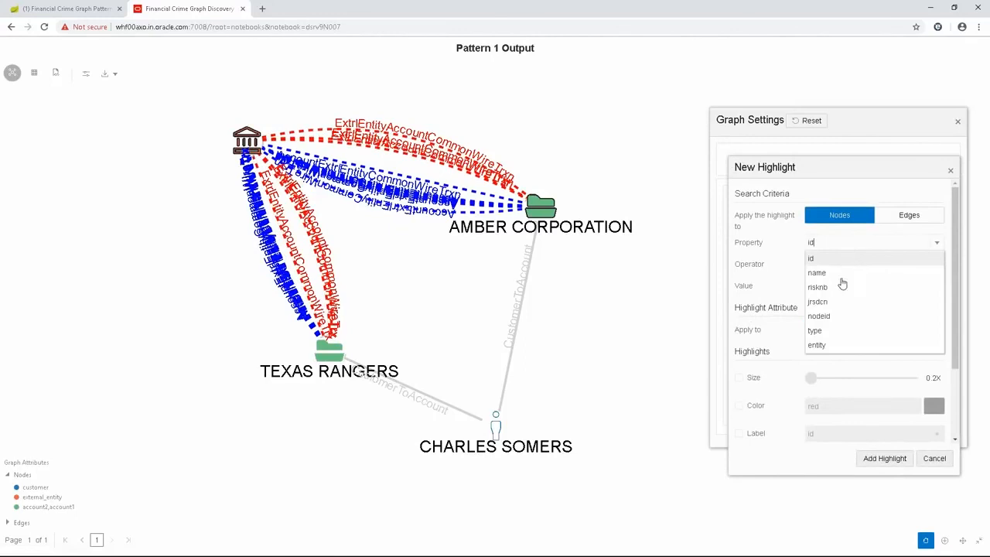
pyautogui.click(820, 287)
pyautogui.click(856, 266)
pyautogui.click(842, 295)
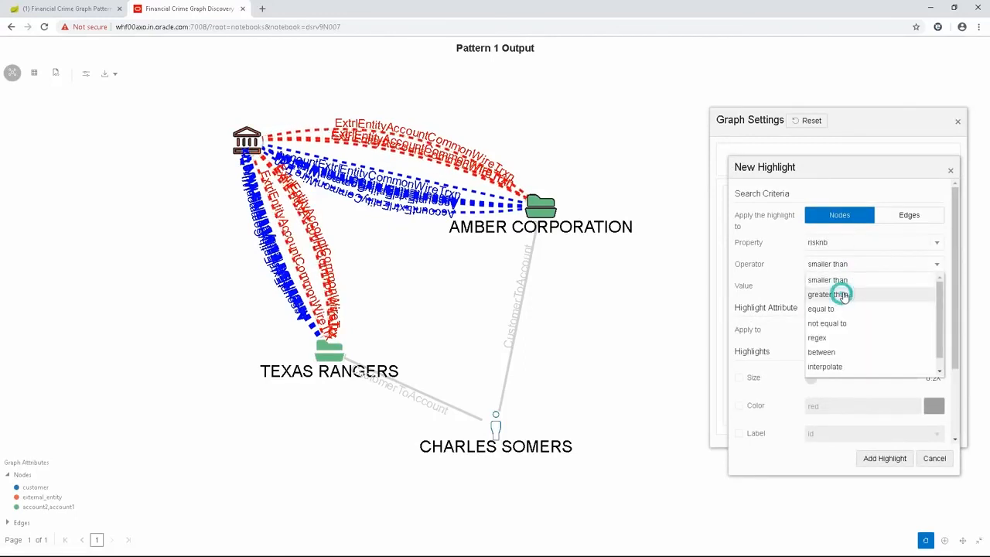
pyautogui.click(847, 287)
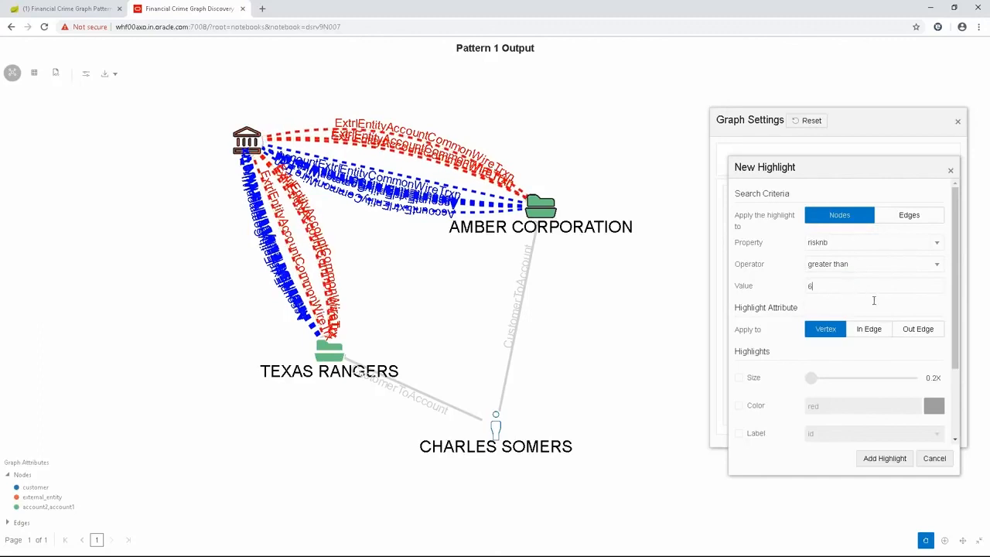
# - Set the highlight's size to about 3.6X and its color to purple, and add the highlight
pyautogui.click(745, 378)
pyautogui.click(885, 379)
pyautogui.click(756, 406)
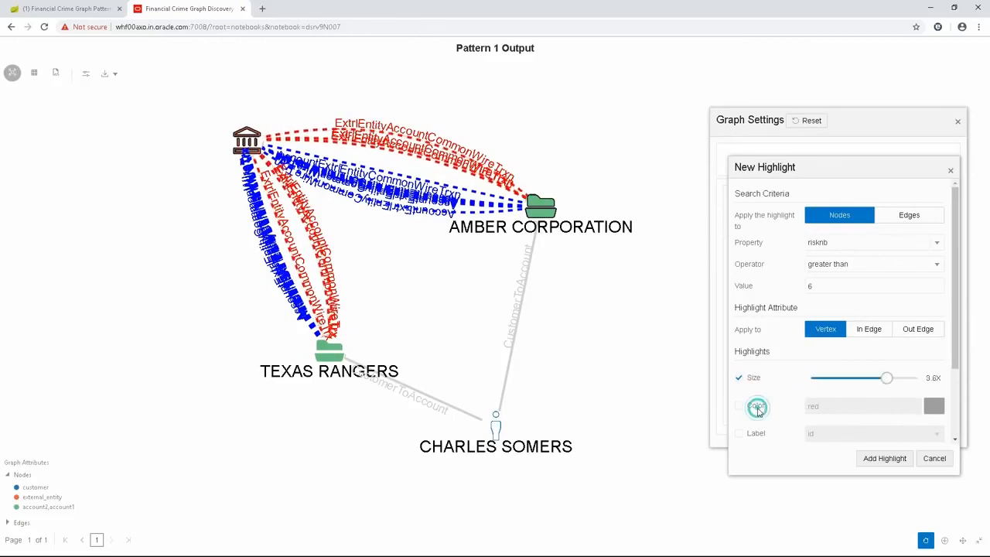
pyautogui.doubleClick(801, 407)
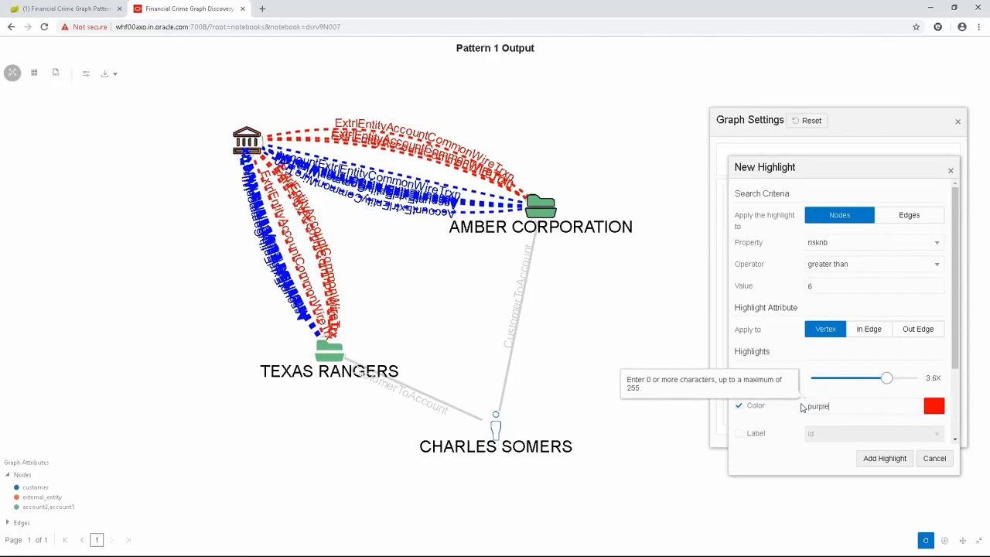
pyautogui.click(885, 459)
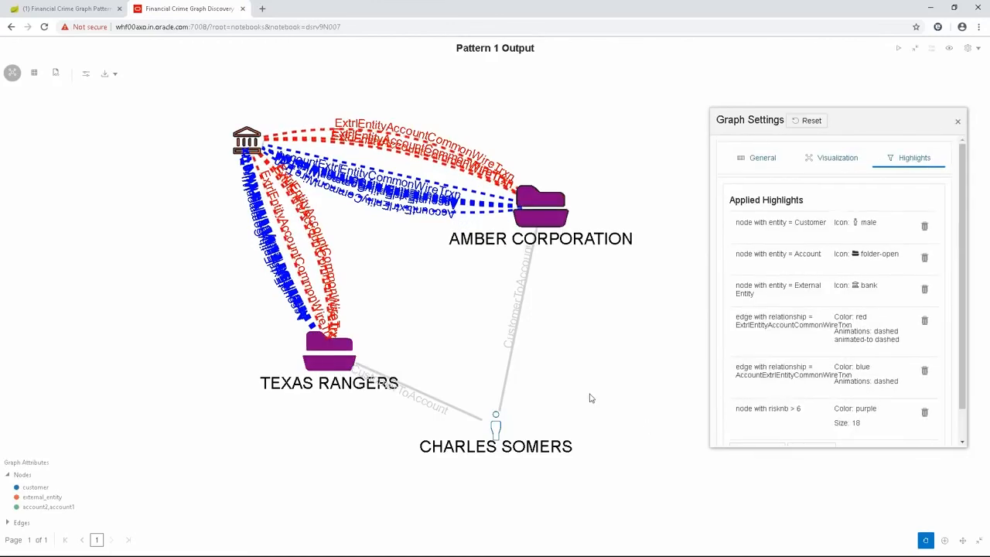
# - Close the graph settings and collapse the full-screen Pattern 1 Output paragraph back into the notebook layout
pyautogui.click(552, 214)
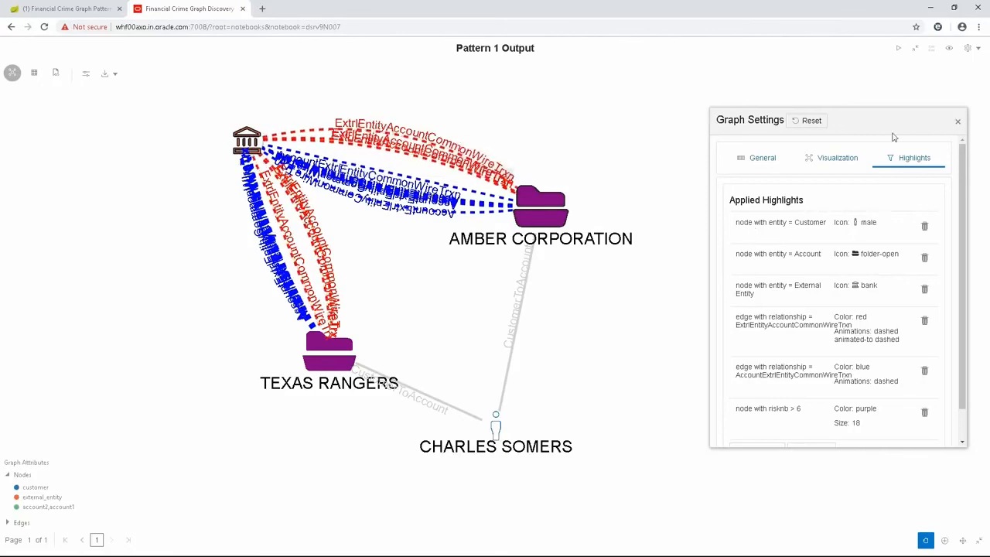
pyautogui.click(957, 123)
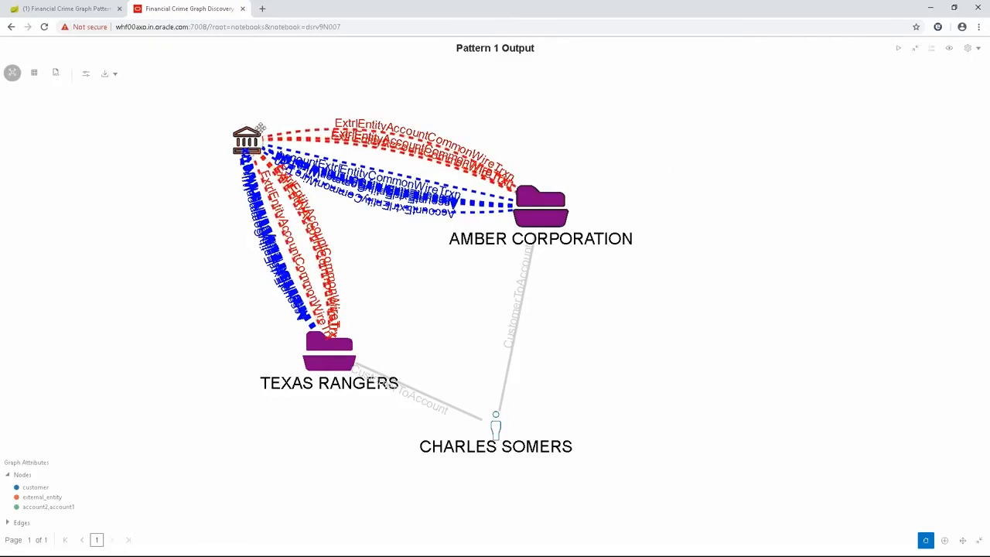
pyautogui.click(550, 195)
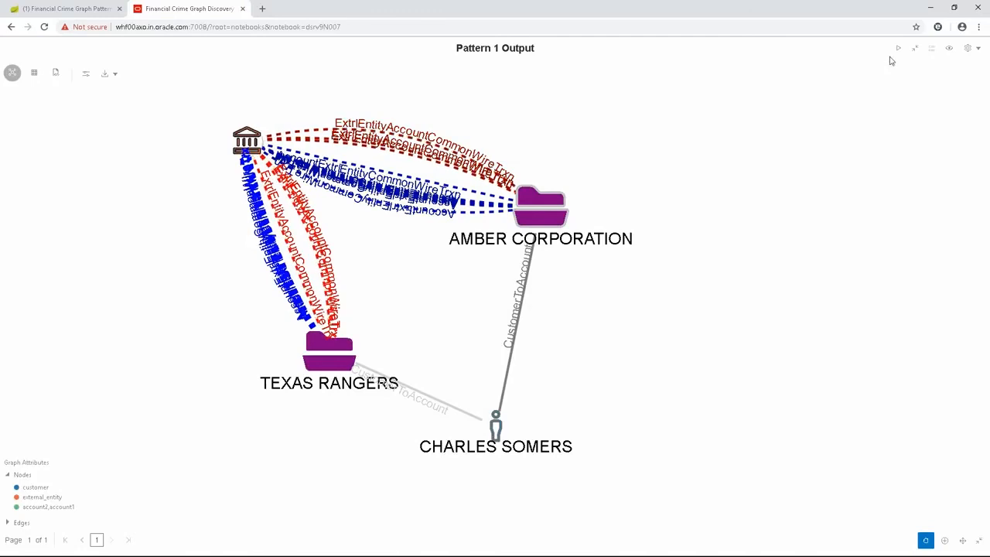
pyautogui.click(914, 48)
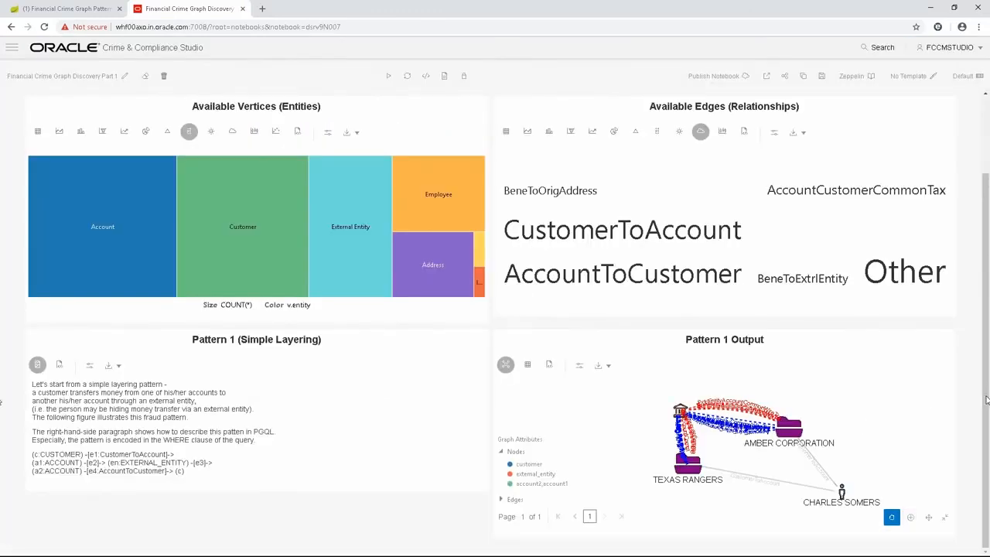
# - Show the title of the %pgx graph-loading paragraph and set it to "Financial Crime Pattern Discovery"
pyautogui.scroll(1, 48, 232)
pyautogui.scroll(1, 48, 233)
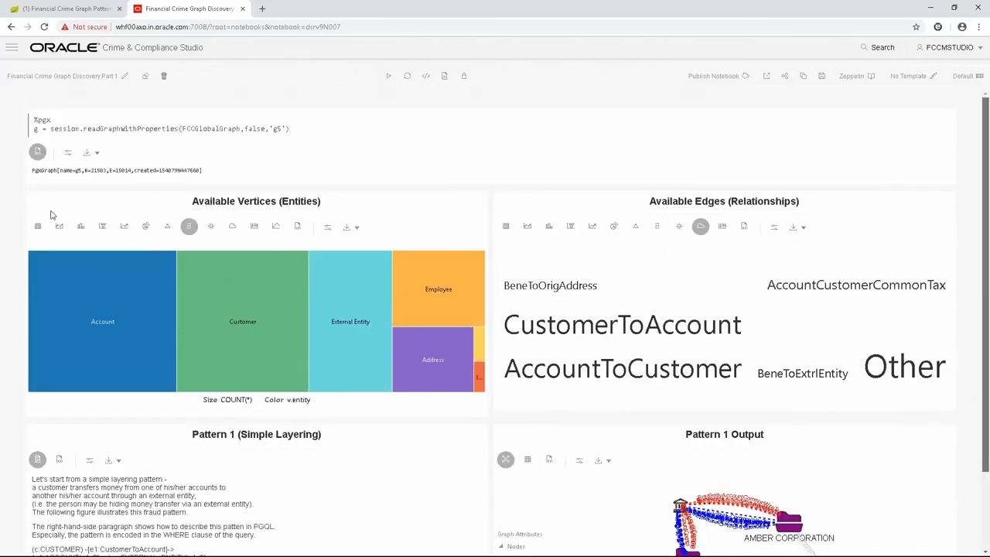
pyautogui.click(911, 119)
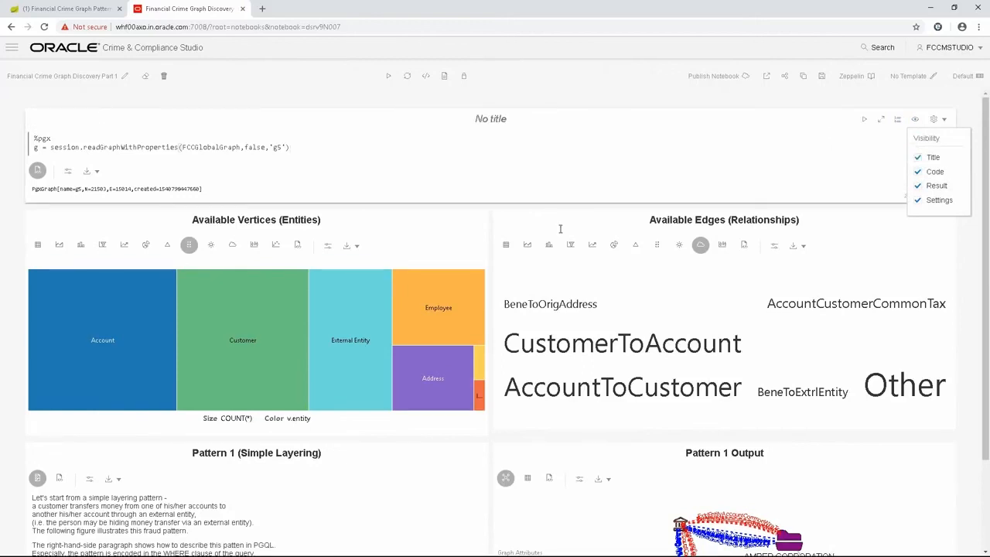
pyautogui.click(520, 122)
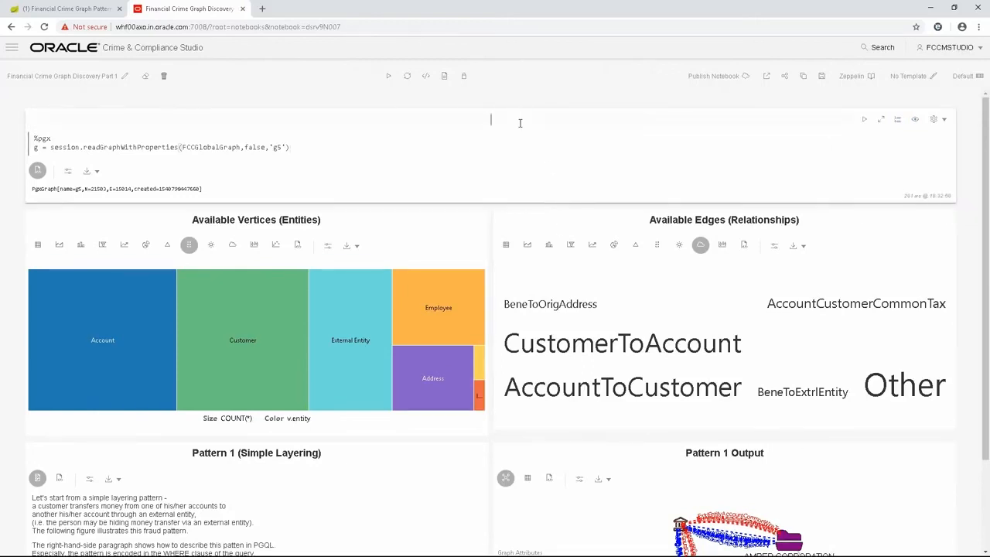
pyautogui.write('Financial Crime ')
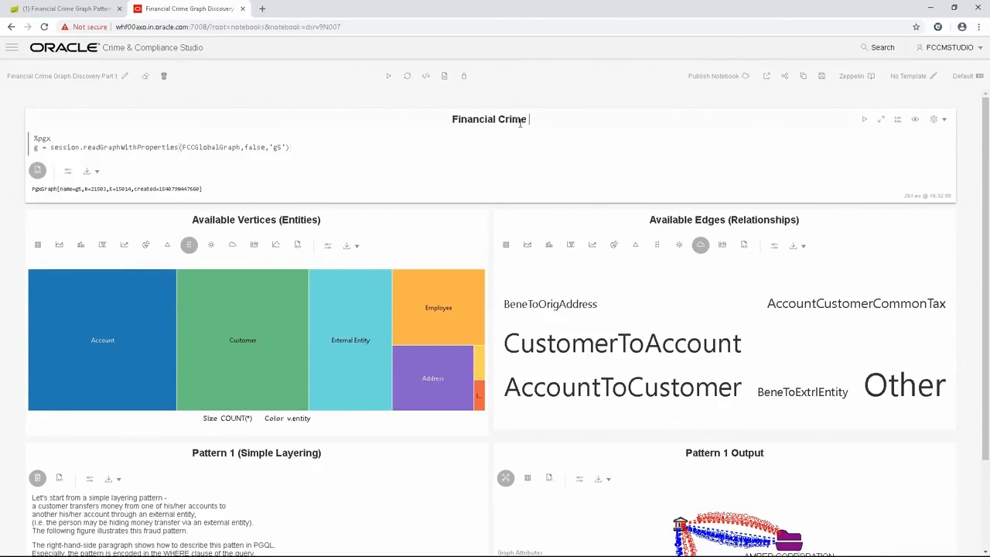
pyautogui.write('Pattern D')
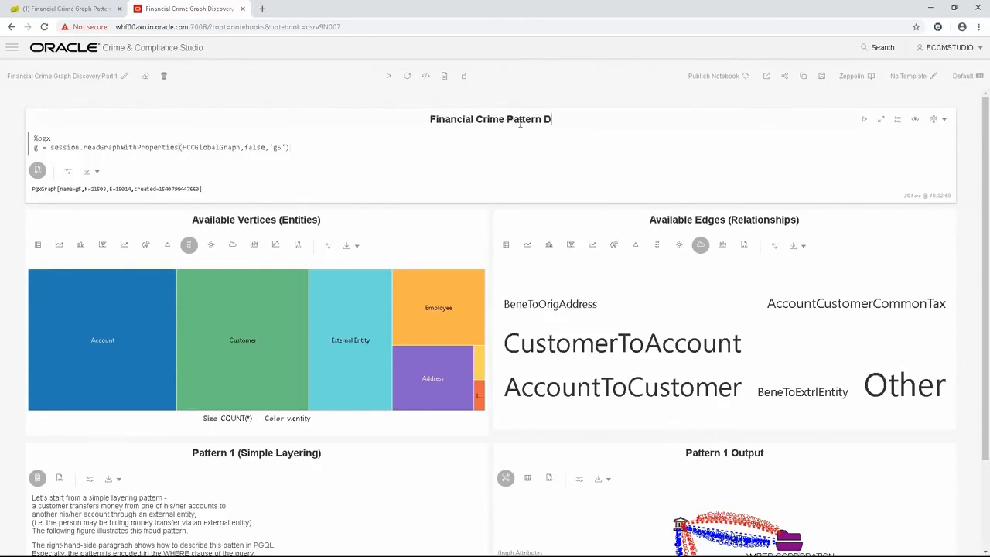
pyautogui.write('iscovery')
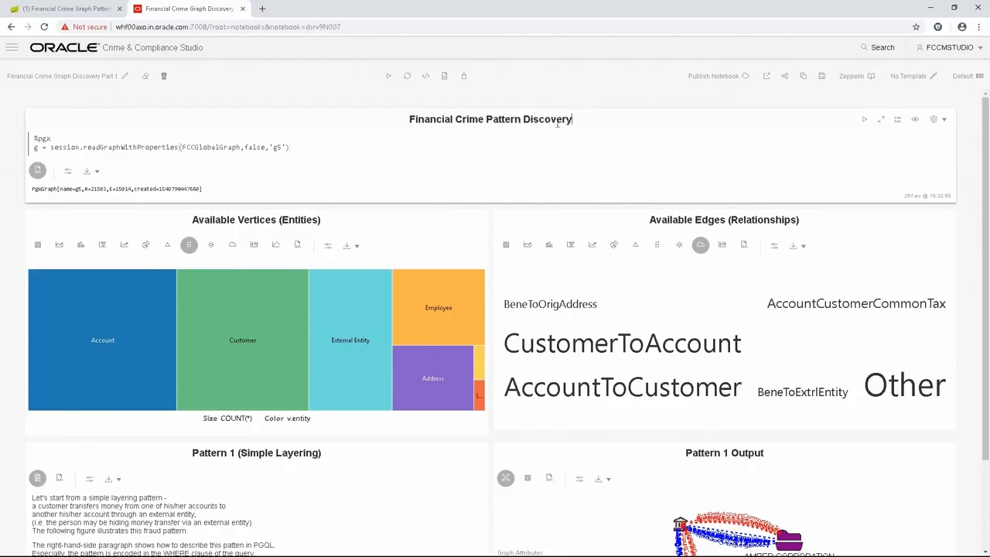
pyautogui.click(963, 187)
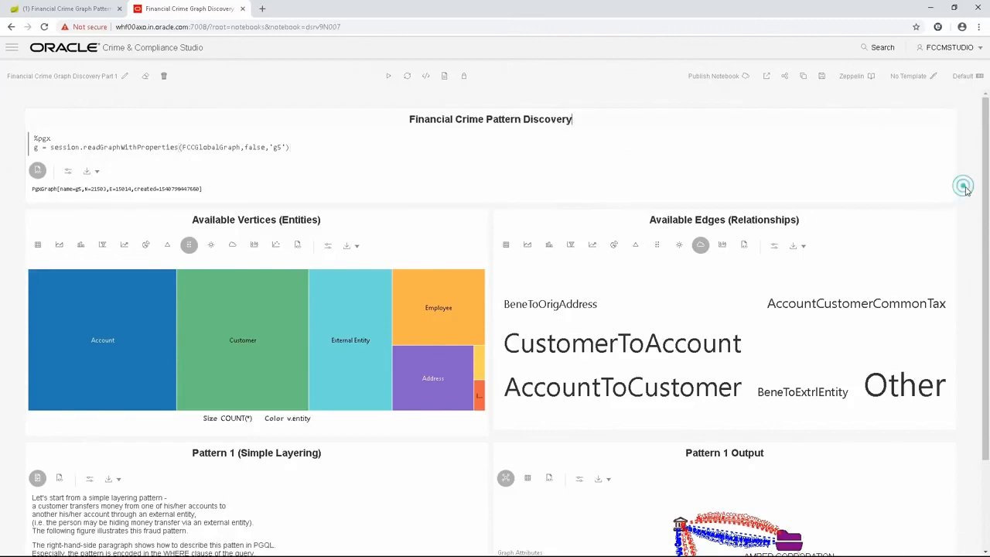
pyautogui.scroll(-1, 986, 265)
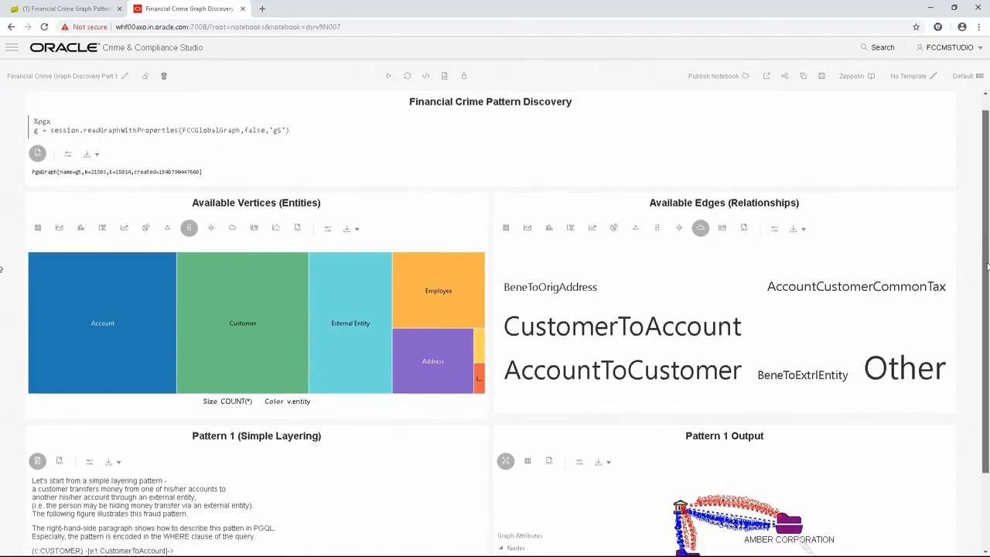
pyautogui.scroll(-3, 1, 268)
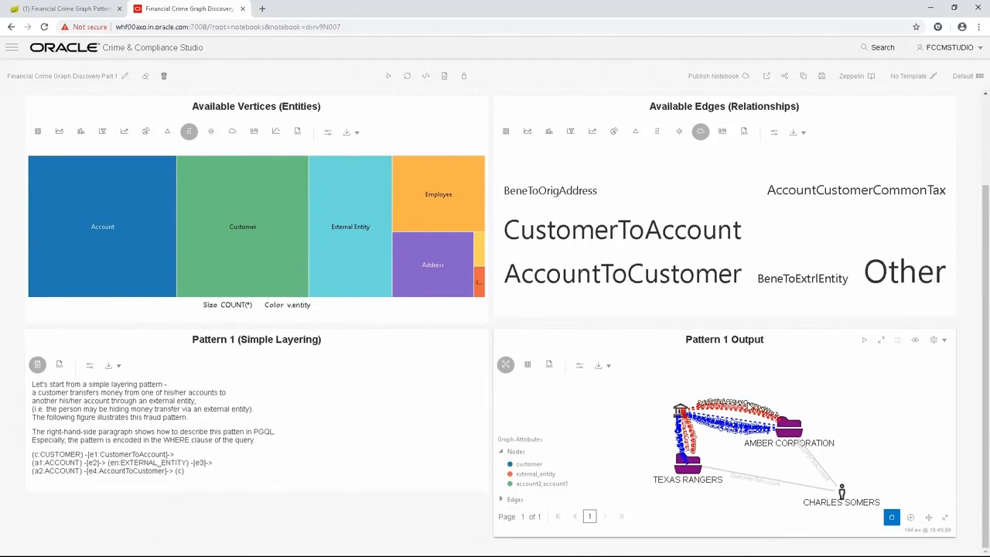
pyautogui.moveTo(740, 324)
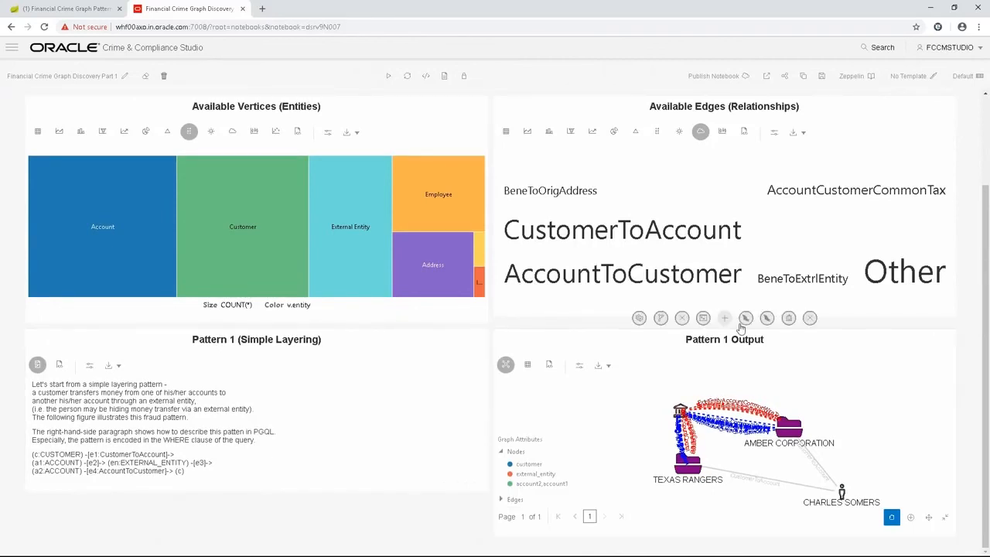